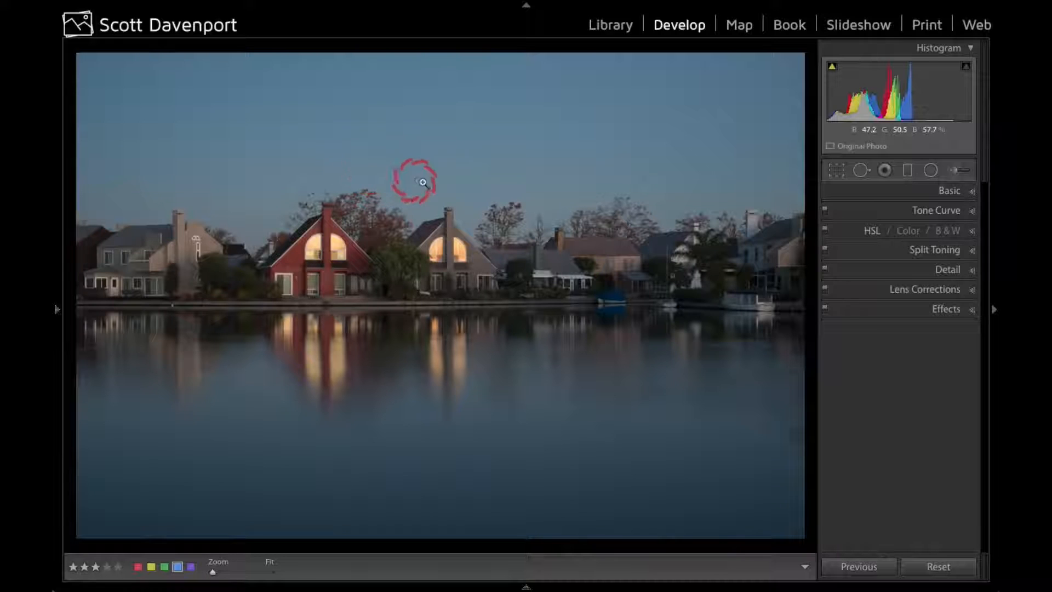
- Compare the photo with its unedited version and enable lens profile corrections
{"action": "key", "text": "backslash"}
{"action": "key", "text": "backslash"}
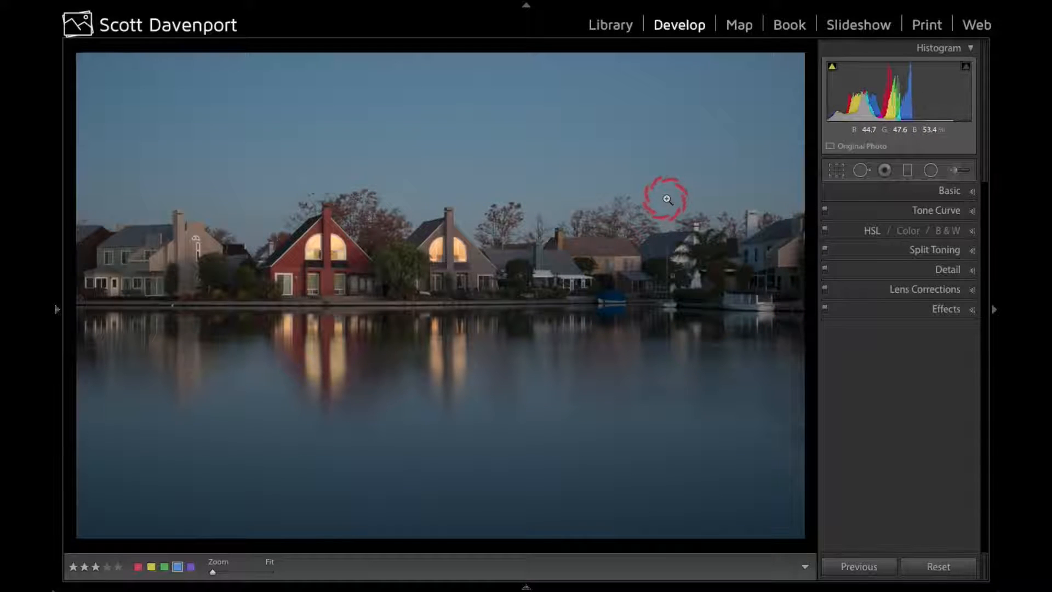
{"action": "left_click", "coordinate": [929, 291]}
{"action": "left_click", "coordinate": [861, 328]}
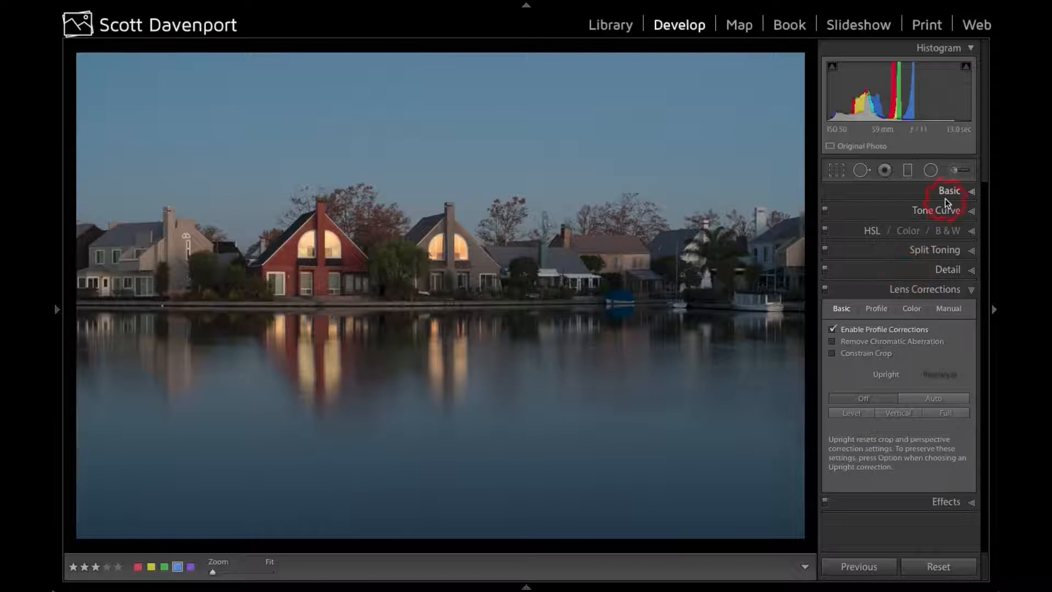
- Start Spot Removal in Heal mode and turn on Visualize Spots to reveal the dust spots
{"action": "left_click", "coordinate": [870, 172]}
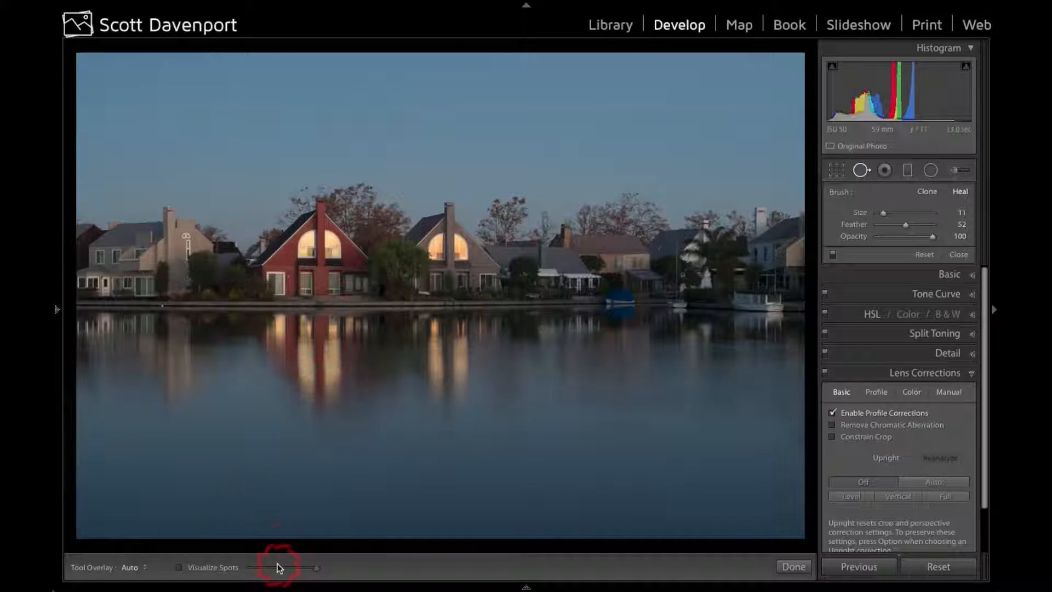
{"action": "left_click", "coordinate": [204, 569]}
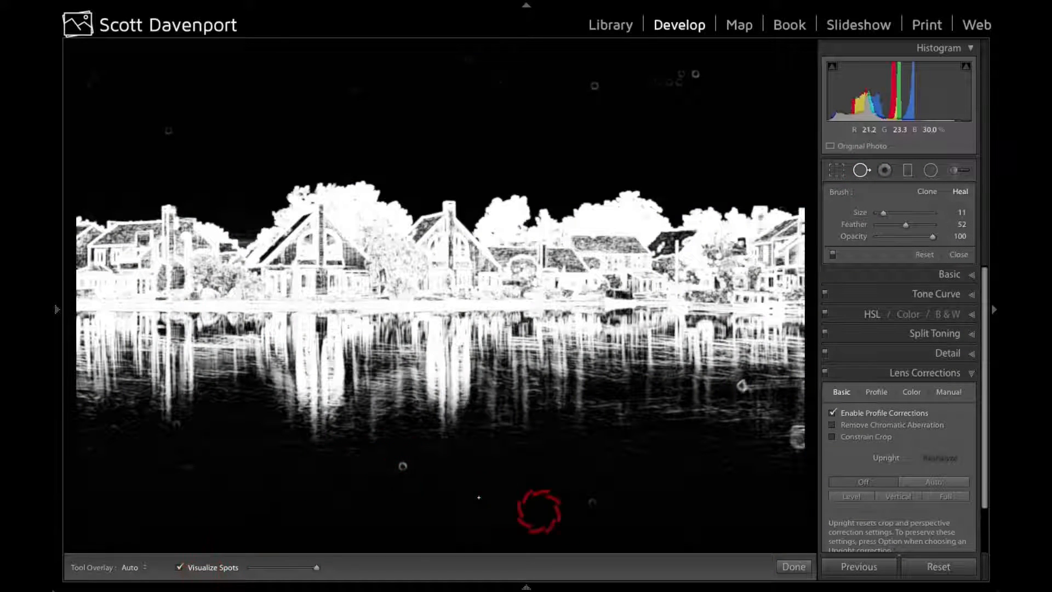
{"action": "left_click", "coordinate": [213, 568]}
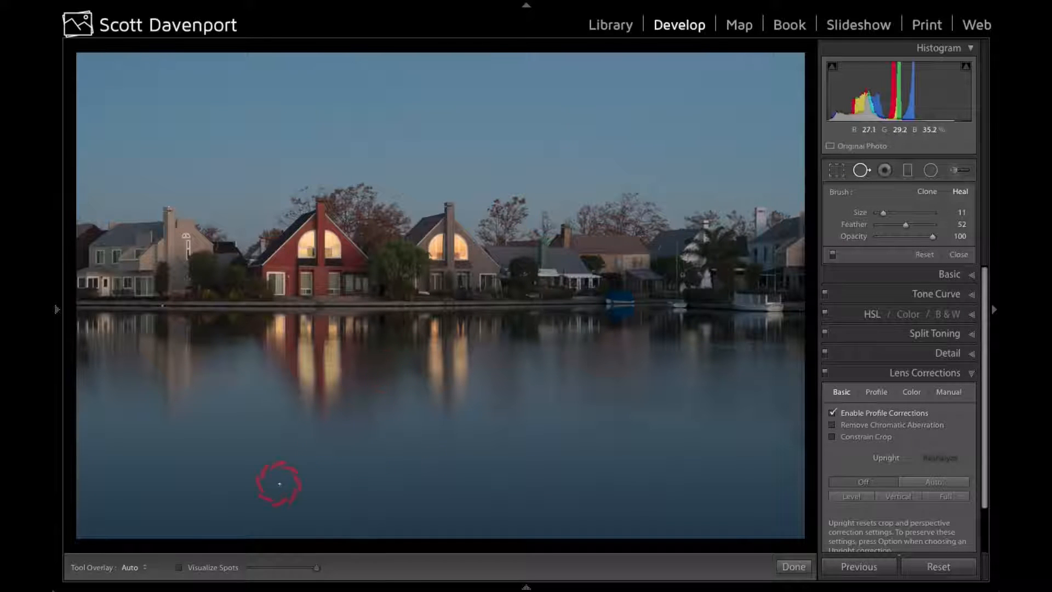
{"action": "left_click", "coordinate": [205, 570]}
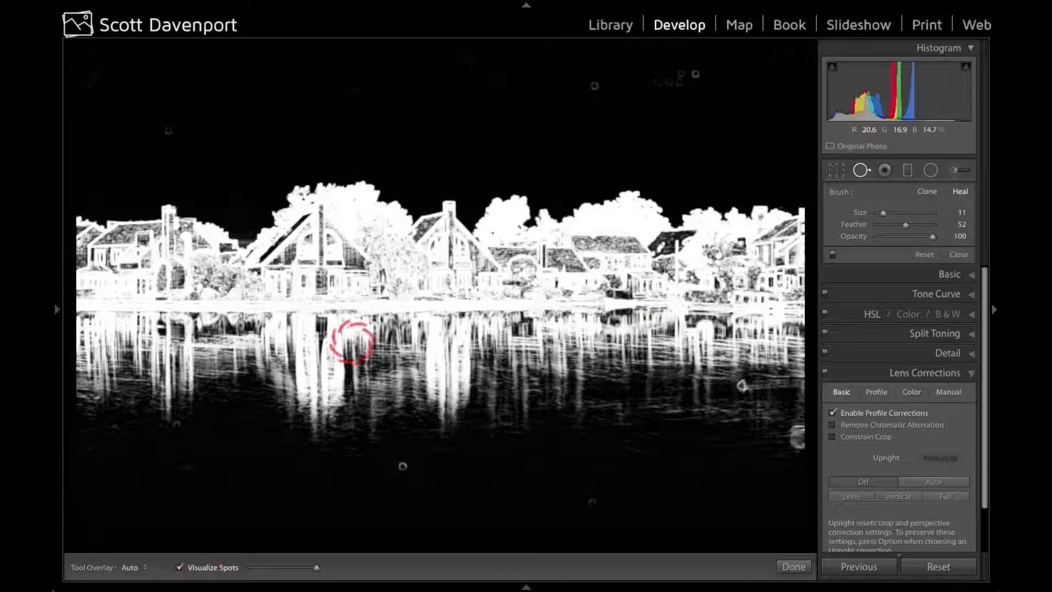
- Enlarge the healing brush to size 76 and heal the two dust spots in the open water near the photo's lower edge
{"action": "key", "text": "bracketright"}
{"action": "key", "text": "bracketright"}
{"action": "key", "text": "bracketright"}
{"action": "key", "text": "bracketright"}
{"action": "key", "text": "bracketright"}
{"action": "key", "text": "bracketright"}
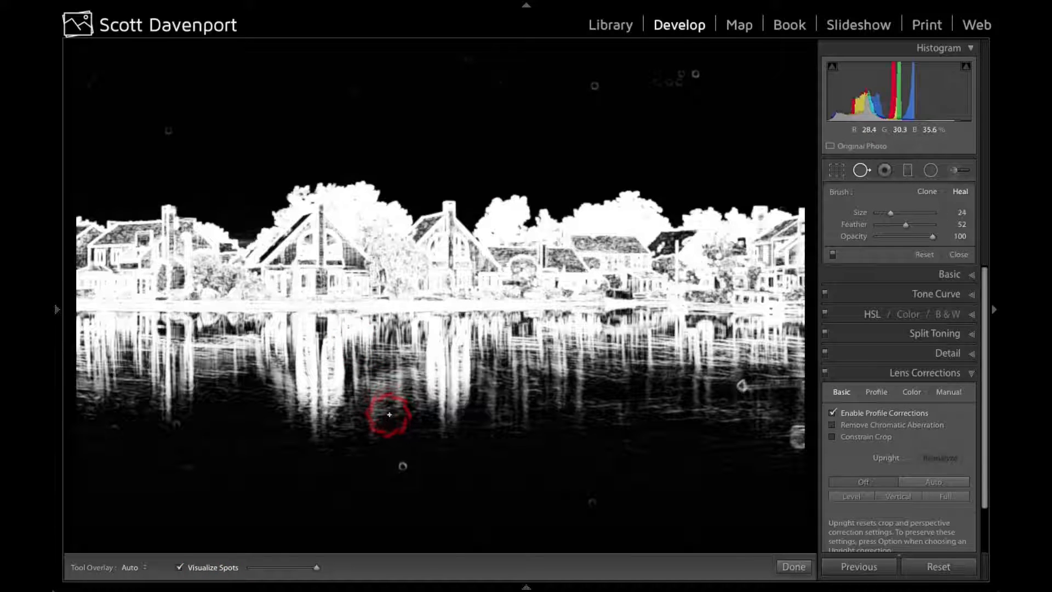
{"action": "left_click", "coordinate": [590, 503]}
{"action": "left_click", "coordinate": [403, 466]}
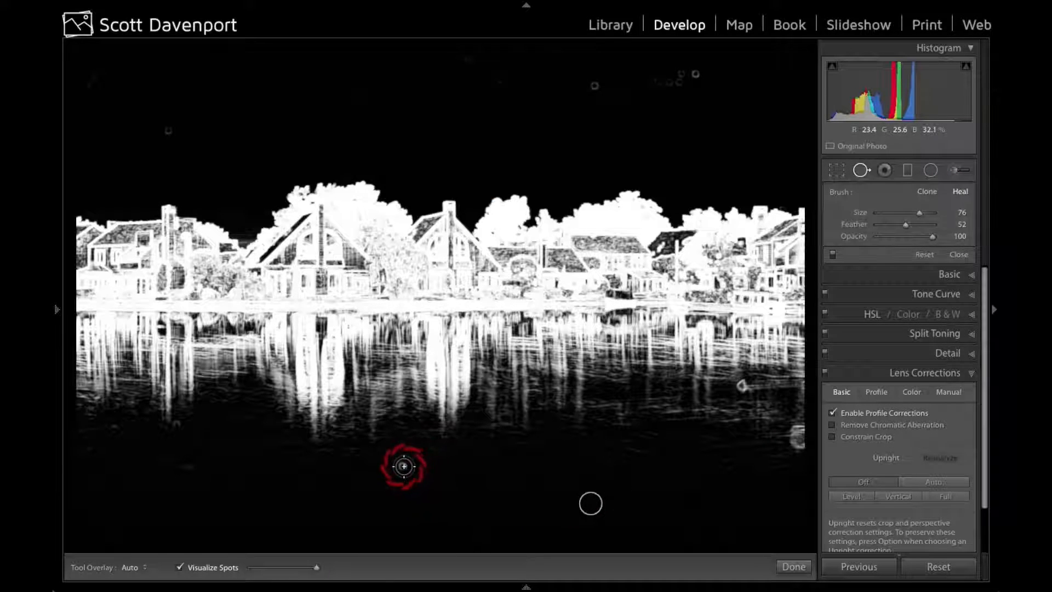
- Heal the five dust spots and clusters across the sky, enlarging the brush for the bigger ones
{"action": "left_click", "coordinate": [594, 86]}
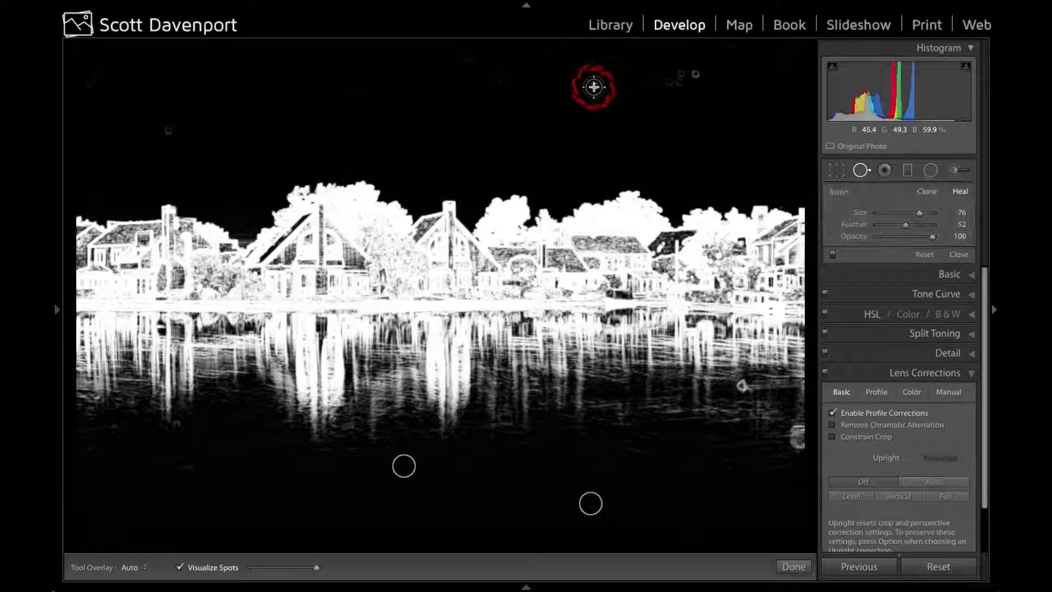
{"action": "left_click", "coordinate": [694, 71]}
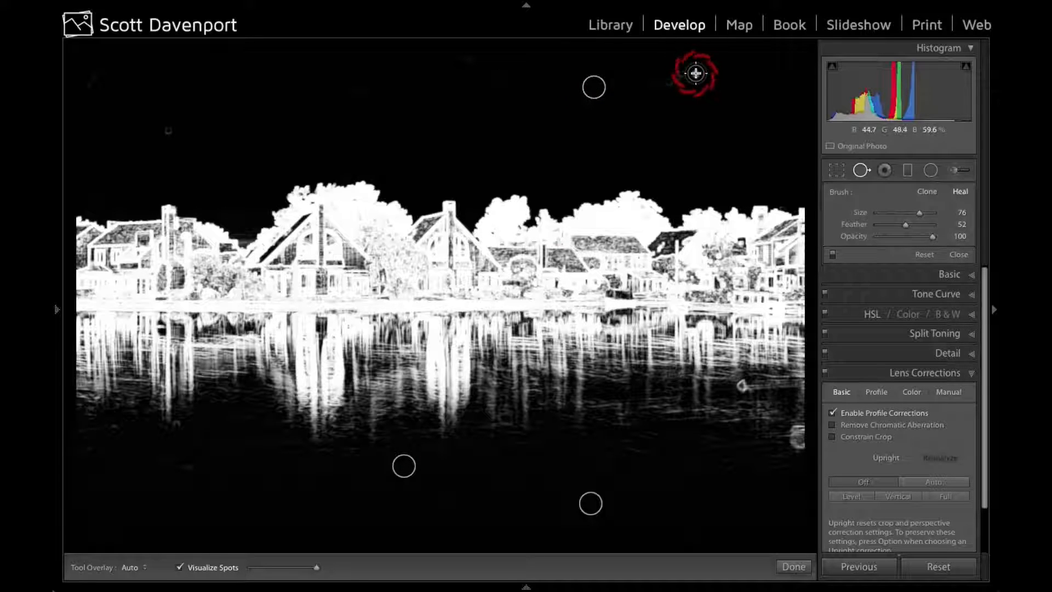
{"action": "left_click_drag", "start_coordinate": [657, 86], "coordinate": [676, 79]}
{"action": "mouse_move", "coordinate": [500, 82]}
{"action": "left_mouse_down"}
{"action": "mouse_move", "coordinate": [235, 143]}
{"action": "mouse_move", "coordinate": [193, 137]}
{"action": "left_mouse_up"}
{"action": "left_click", "coordinate": [169, 129]}
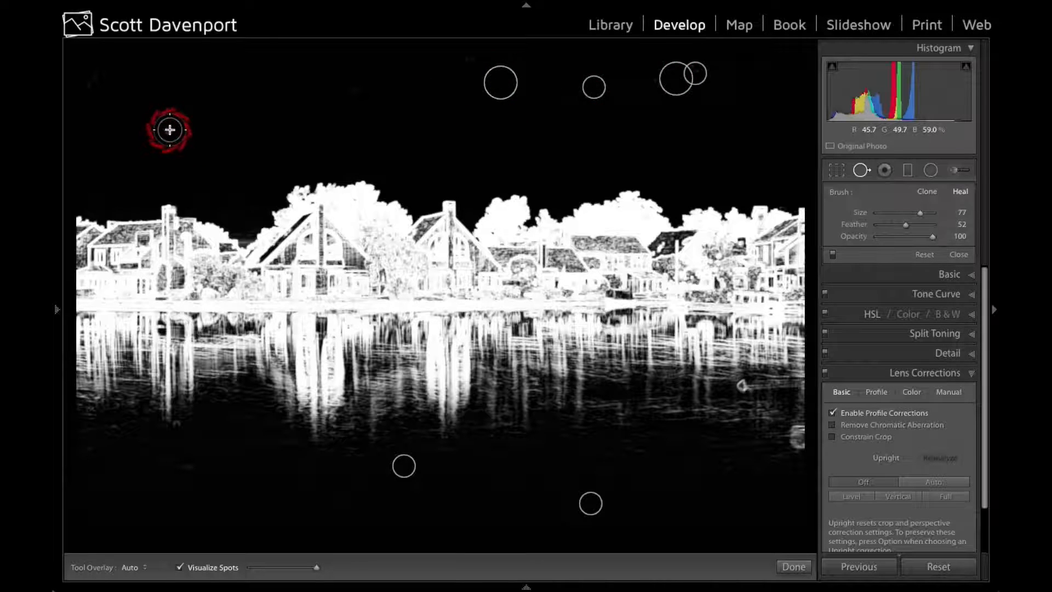
- Heal two spots in the lower-left water with the brush at size 76, then turn off Visualize Spots and close Spot Removal
{"action": "scroll", "coordinate": [177, 423], "scroll_direction": "down", "scroll_amount": 2}
{"action": "left_click", "coordinate": [177, 423]}
{"action": "left_click", "coordinate": [190, 471]}
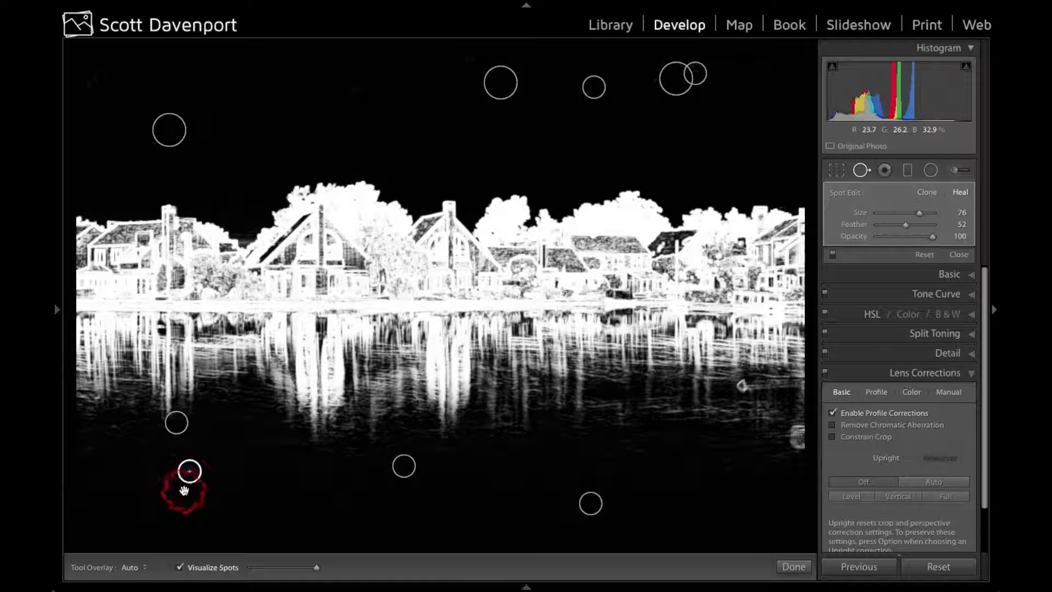
{"action": "left_click", "coordinate": [179, 567]}
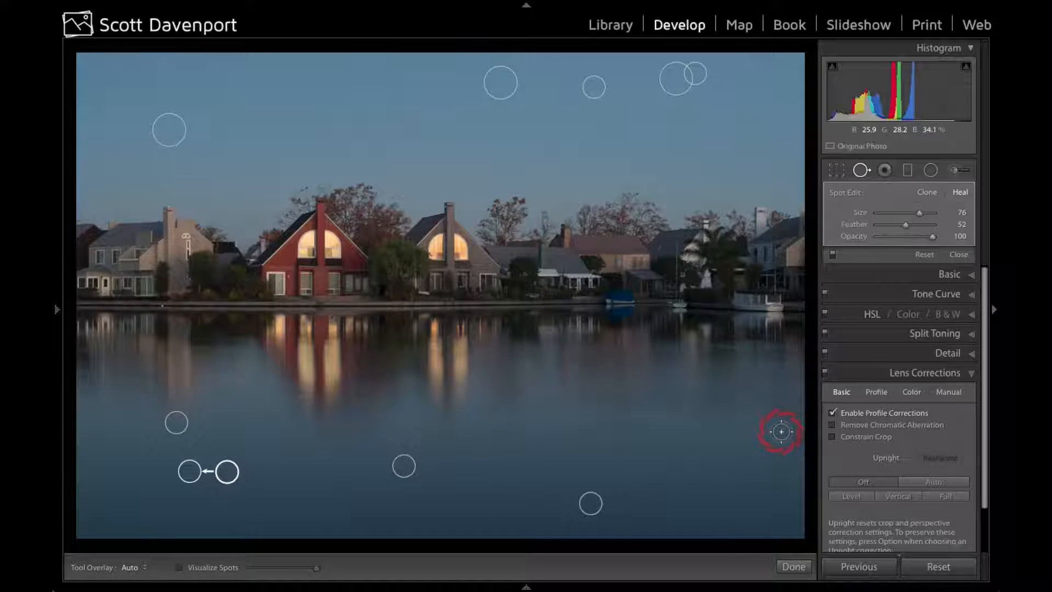
{"action": "left_click", "coordinate": [957, 255]}
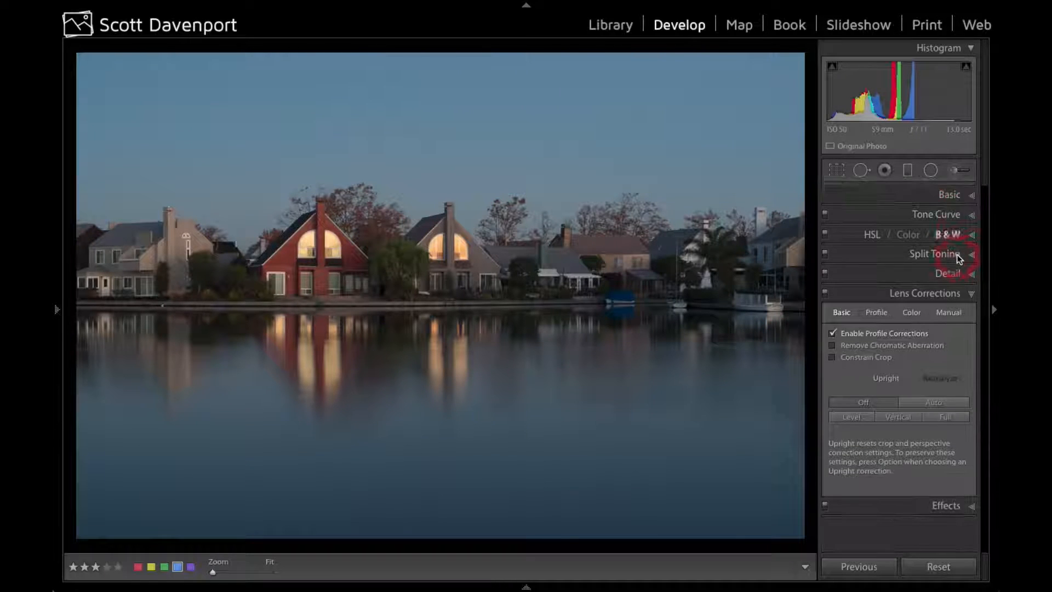
- Sample the pale chimney at the far right of the houses as the white balance neutral
{"action": "left_click", "coordinate": [949, 191]}
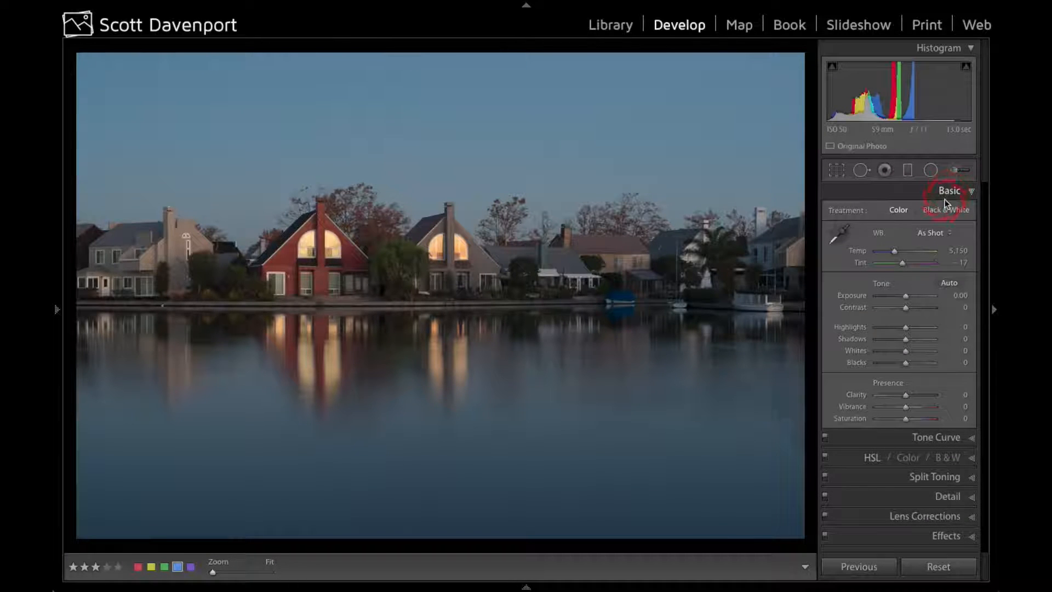
{"action": "left_click", "coordinate": [845, 236]}
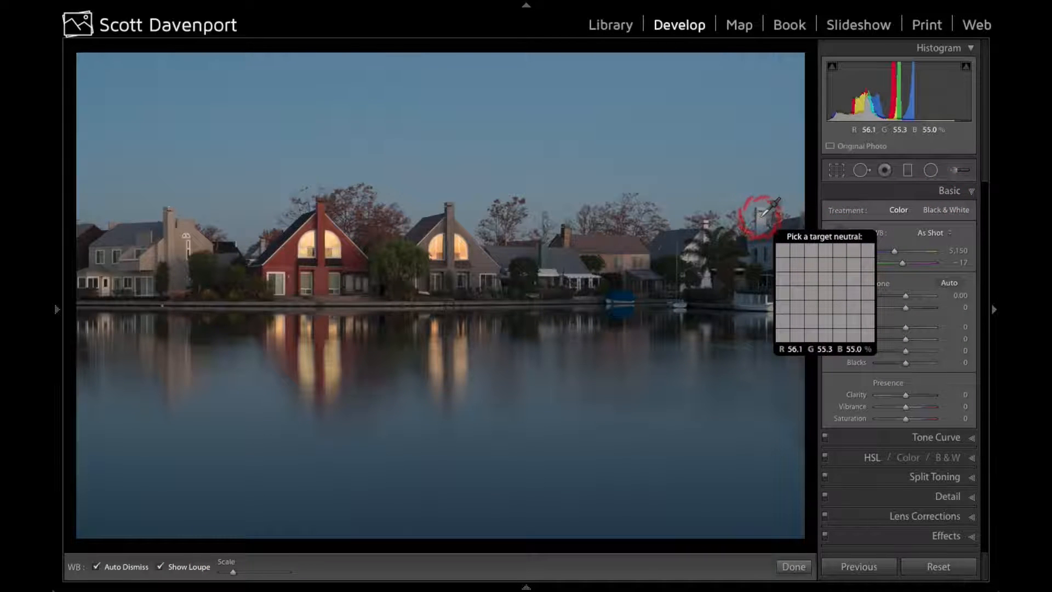
{"action": "left_click", "coordinate": [761, 218]}
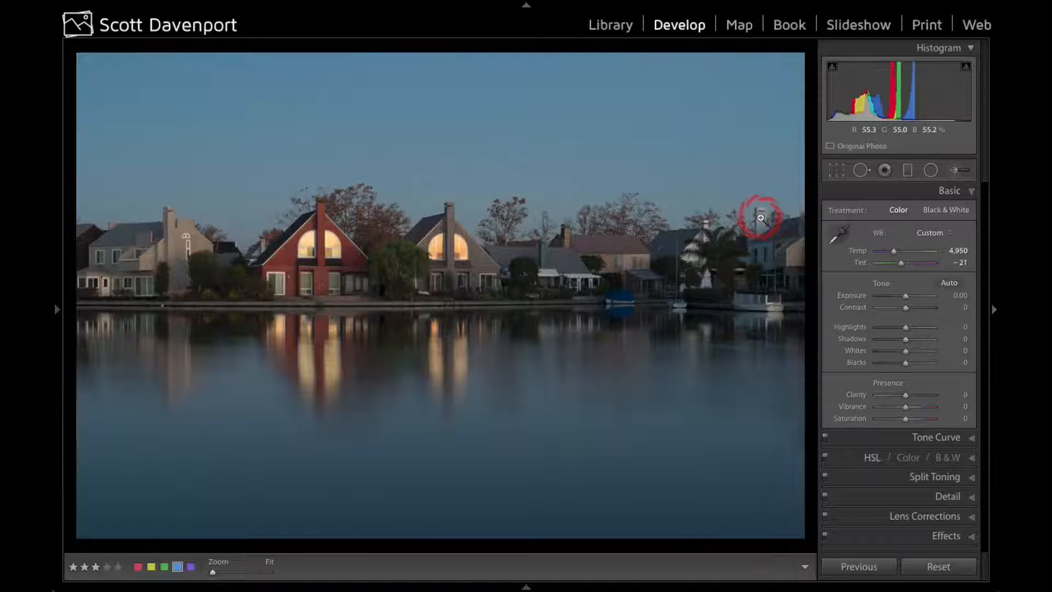
- Try the Auto white balance preset and undo it
{"action": "left_click", "coordinate": [926, 233]}
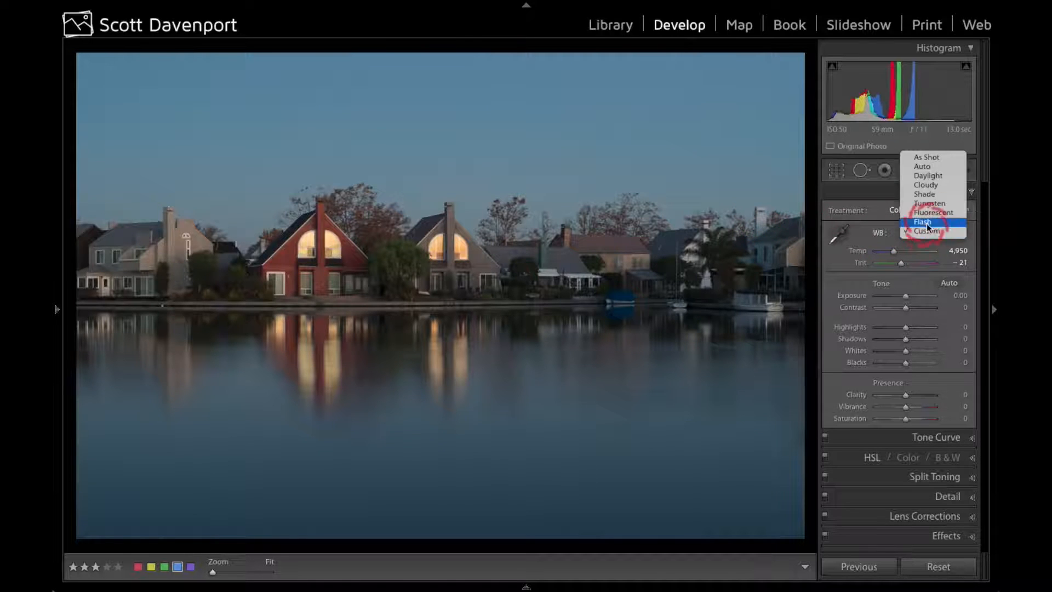
{"action": "left_click", "coordinate": [926, 165]}
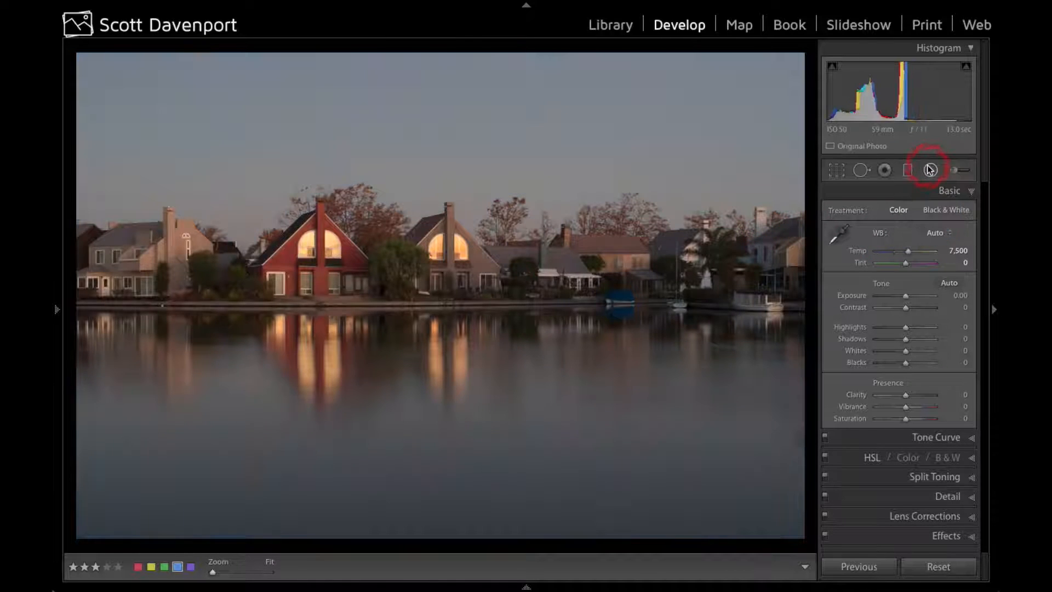
{"action": "key", "text": "ctrl+z"}
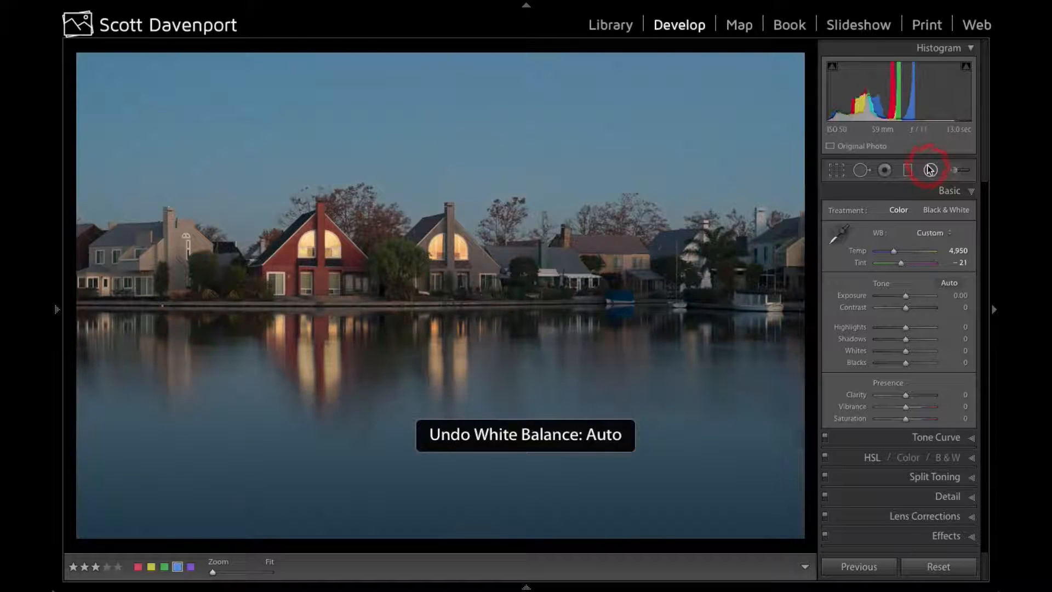
- Sample the white boat's hull as the white balance neutral and set Tint to +5
{"action": "left_click", "coordinate": [840, 232]}
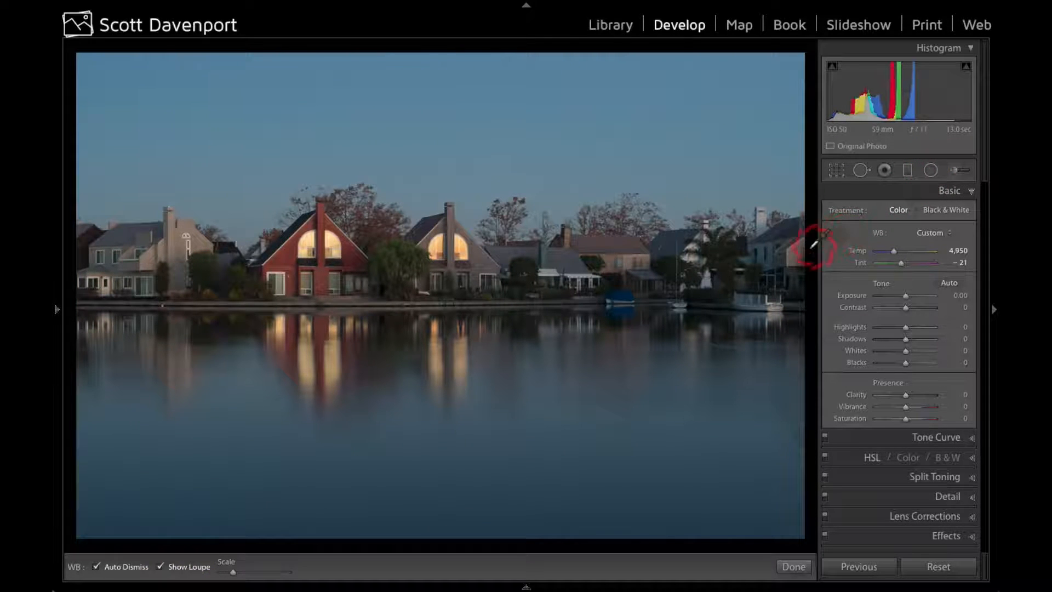
{"action": "left_click", "coordinate": [770, 301]}
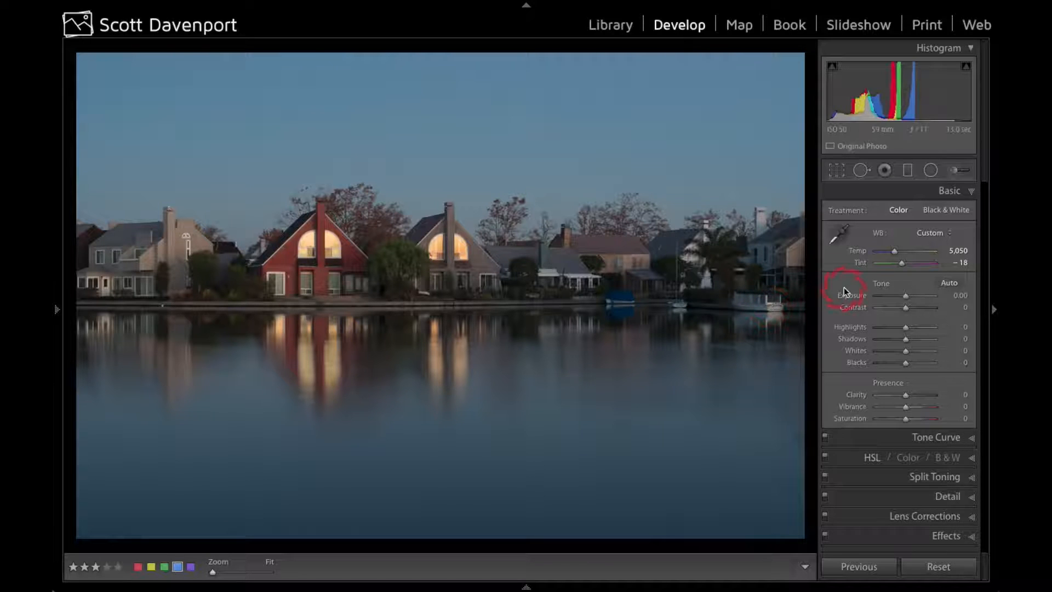
{"action": "left_click_drag", "start_coordinate": [902, 265], "coordinate": [902, 267]}
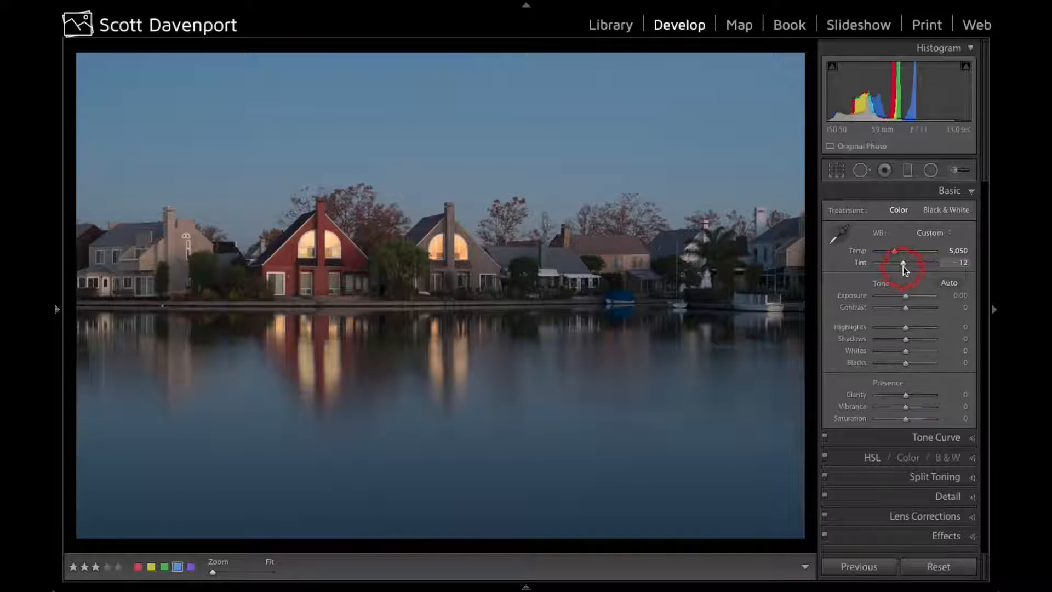
{"action": "left_click_drag", "start_coordinate": [903, 266], "coordinate": [906, 267]}
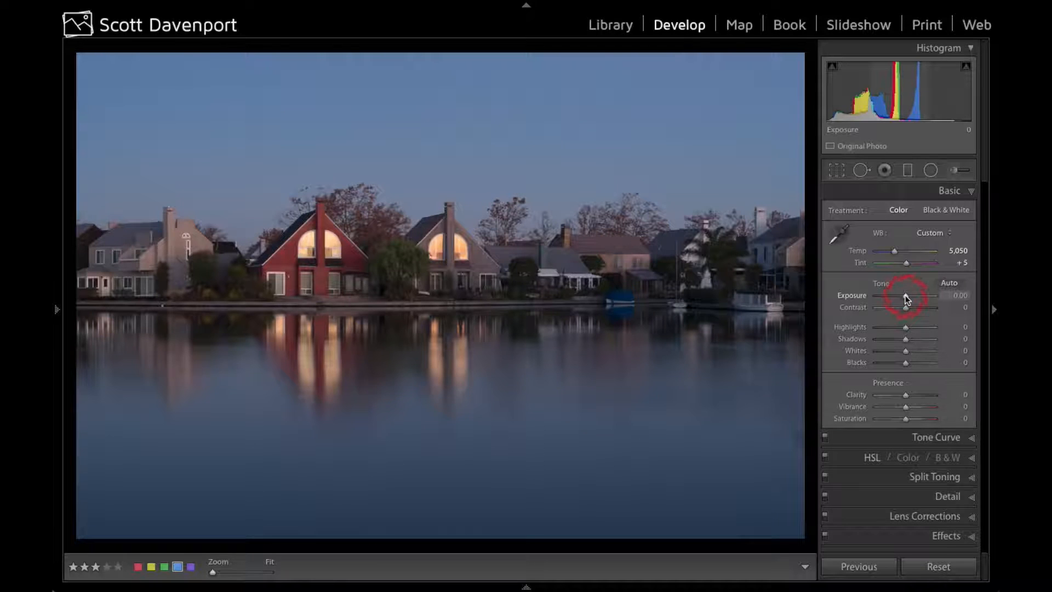
- Set Exposure to +0.30 and turn on the shadow and highlight clipping indicators
{"action": "left_click_drag", "start_coordinate": [905, 296], "coordinate": [906, 295]}
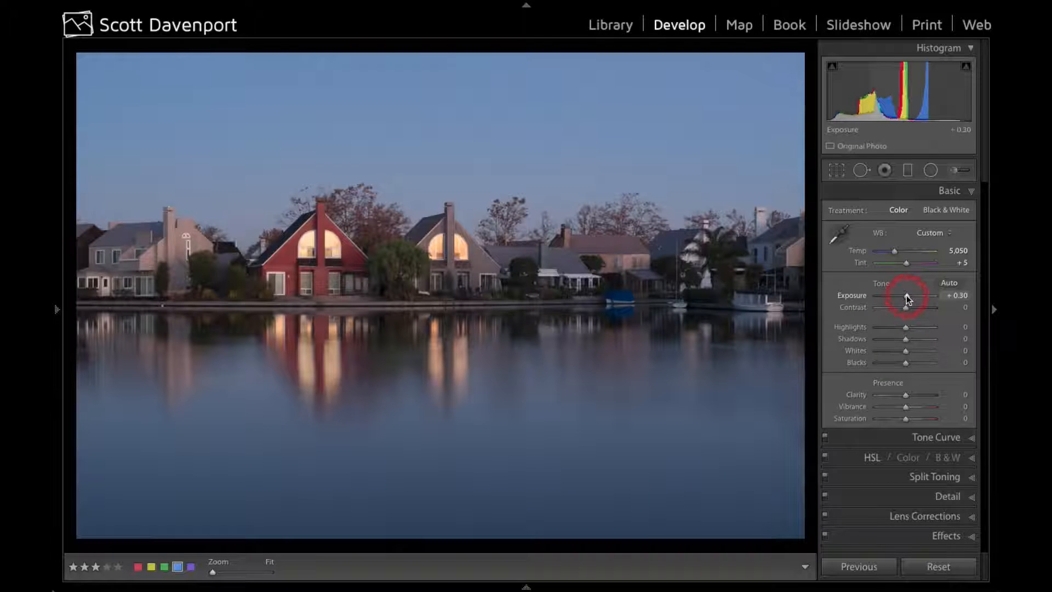
{"action": "key", "text": "j"}
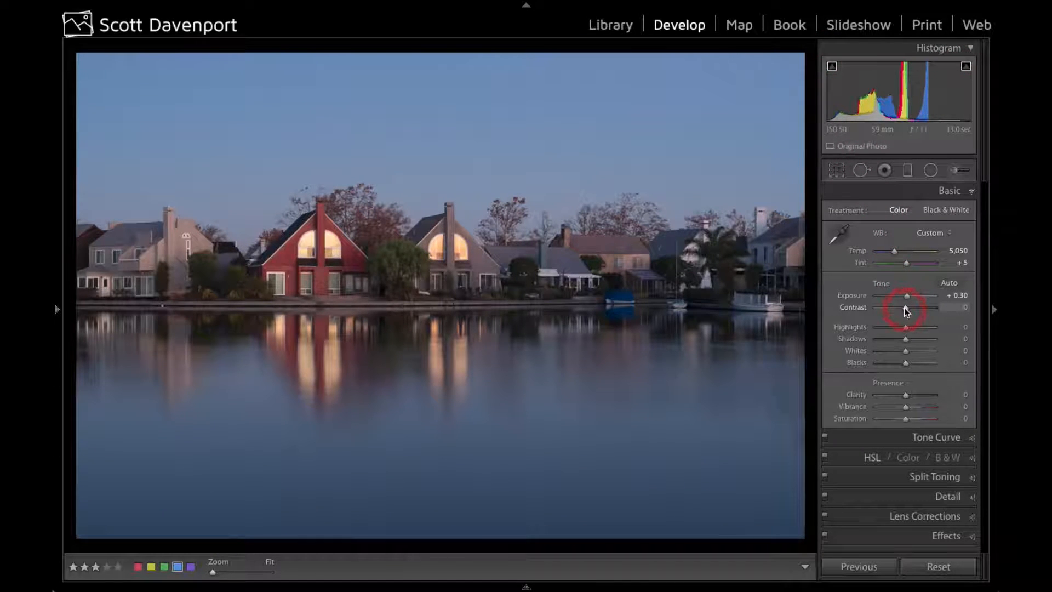
- Set Contrast to +41 while previewing the photo in black and white, and return it to color
{"action": "key", "text": "v"}
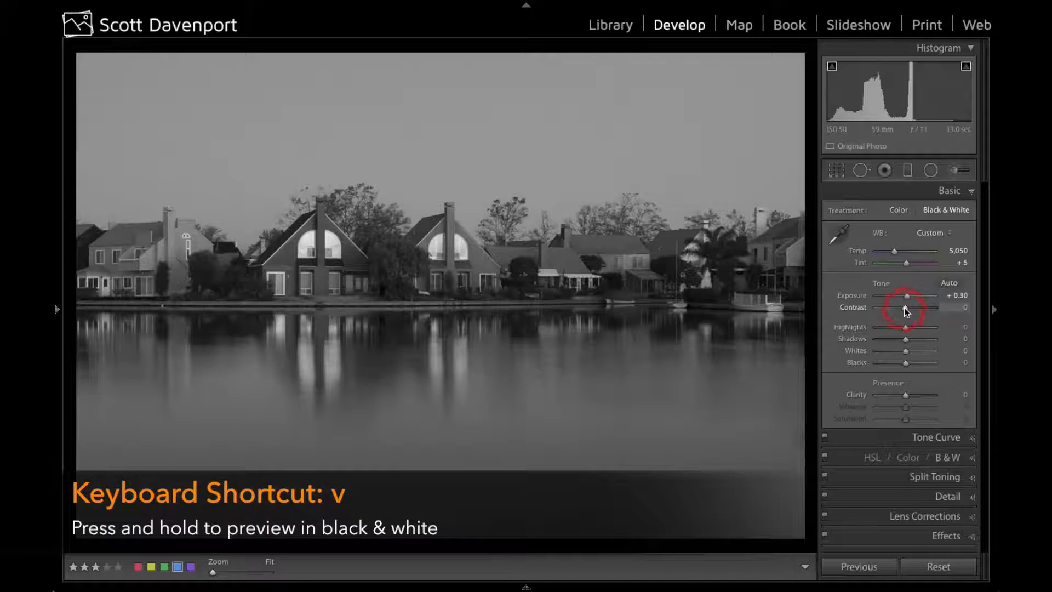
{"action": "left_click_drag", "start_coordinate": [904, 307], "coordinate": [915, 308]}
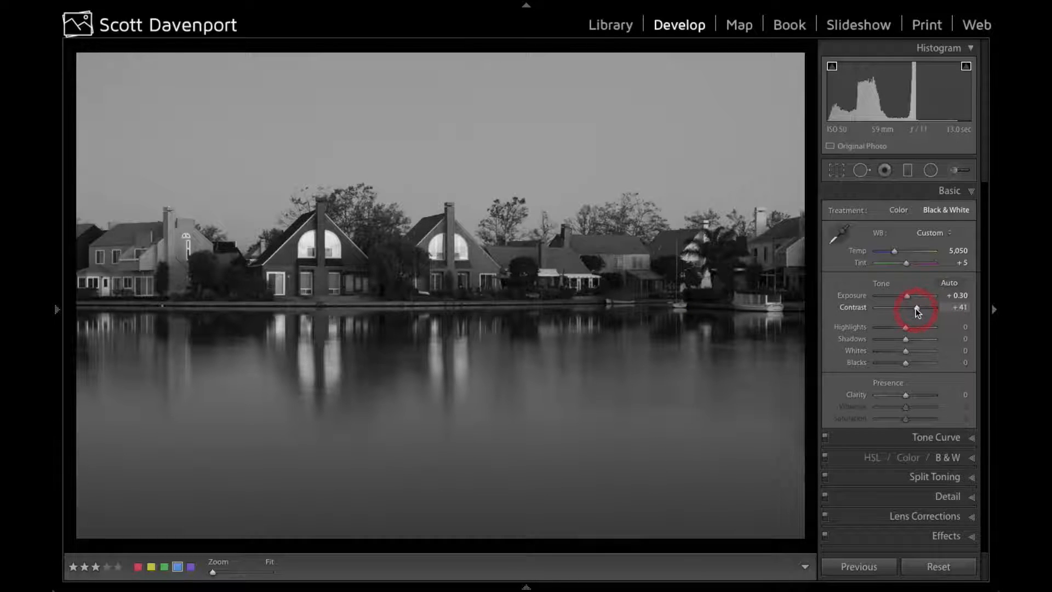
{"action": "key", "text": "v"}
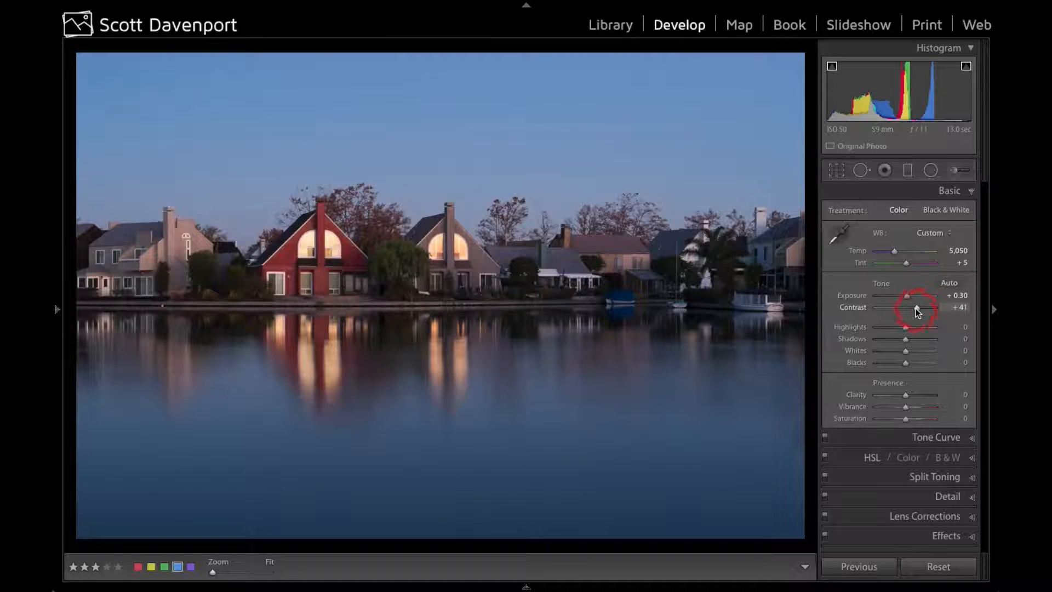
- Set Whites to +52 and Blacks to -9, using the clipping preview as a guide
{"action": "left_click", "coordinate": [906, 349], "text": "alt"}
{"action": "mouse_move", "coordinate": [906, 350]}
{"action": "left_mouse_down"}
{"action": "mouse_move", "coordinate": [924, 352]}
{"action": "mouse_move", "coordinate": [902, 363]}
{"action": "left_mouse_up"}
{"action": "left_click", "coordinate": [906, 363], "text": "alt"}
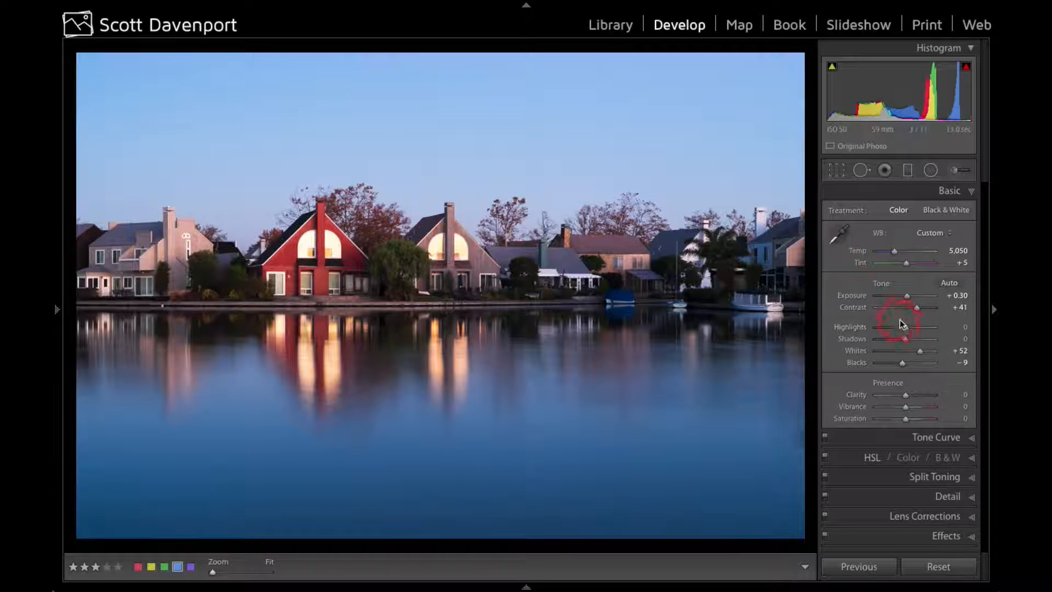
- Set Highlights to -85 and Shadows to +64
{"action": "left_click_drag", "start_coordinate": [895, 329], "coordinate": [922, 343]}
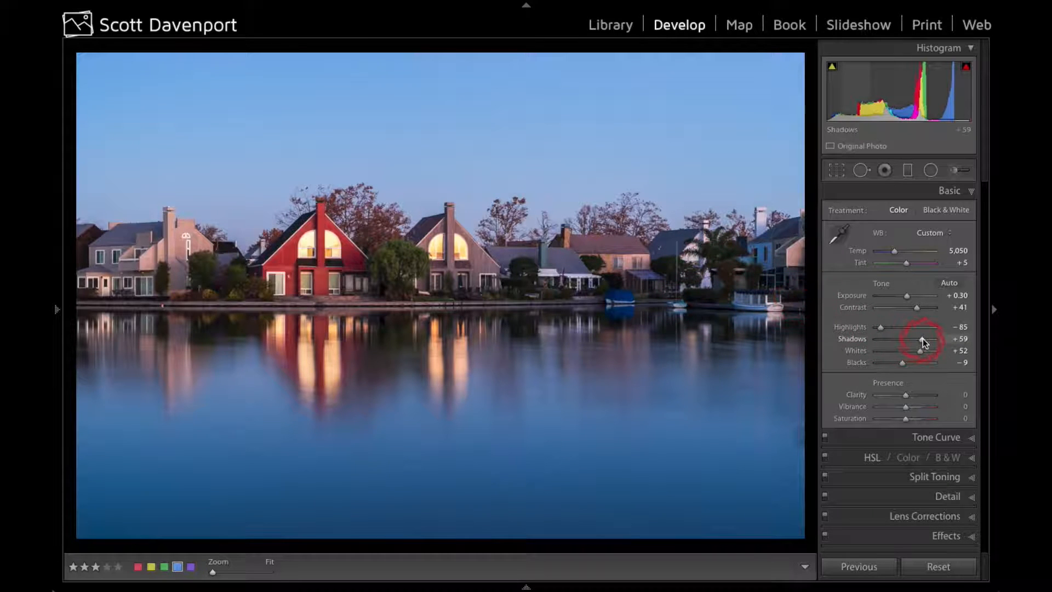
{"action": "left_click_drag", "start_coordinate": [925, 343], "coordinate": [926, 341]}
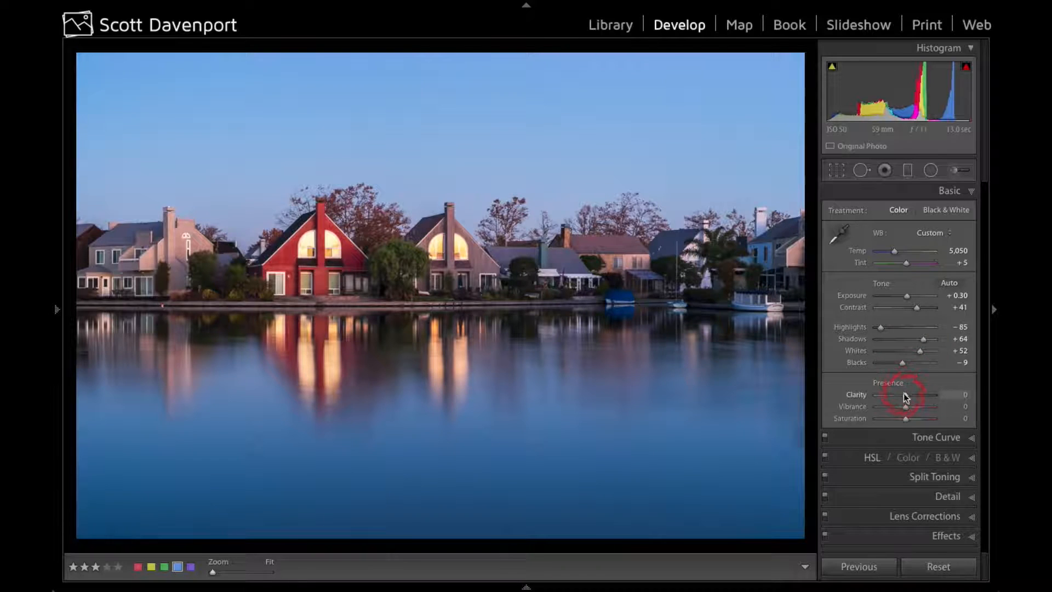
- Set Clarity to +32 using a black and white preview, return to color and set Vibrance to +11
{"action": "key", "text": "v"}
{"action": "left_click_drag", "start_coordinate": [906, 393], "coordinate": [918, 396]}
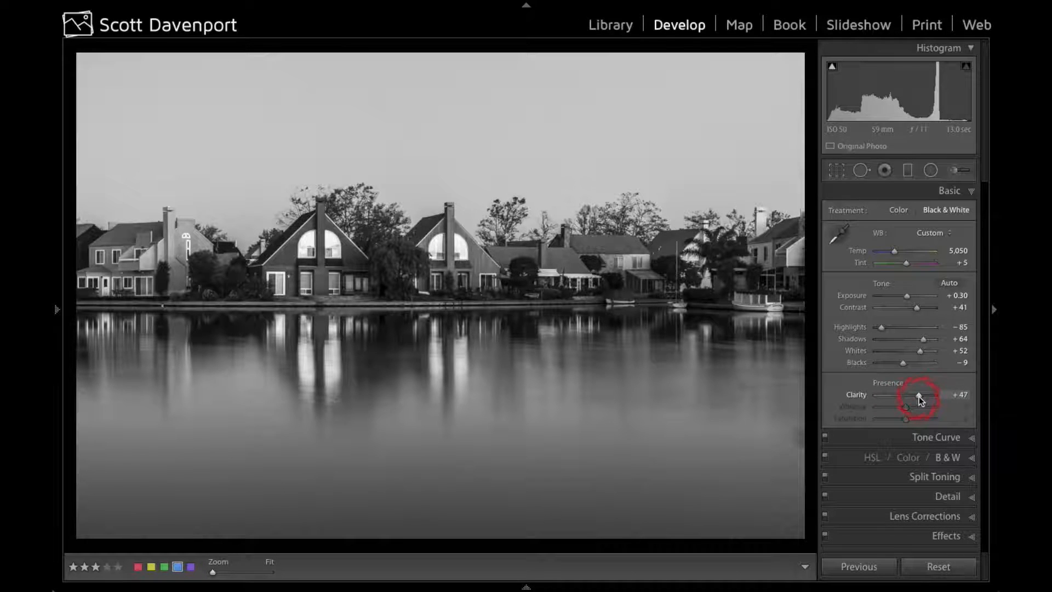
{"action": "left_click_drag", "start_coordinate": [918, 396], "coordinate": [915, 397]}
{"action": "key", "text": "v"}
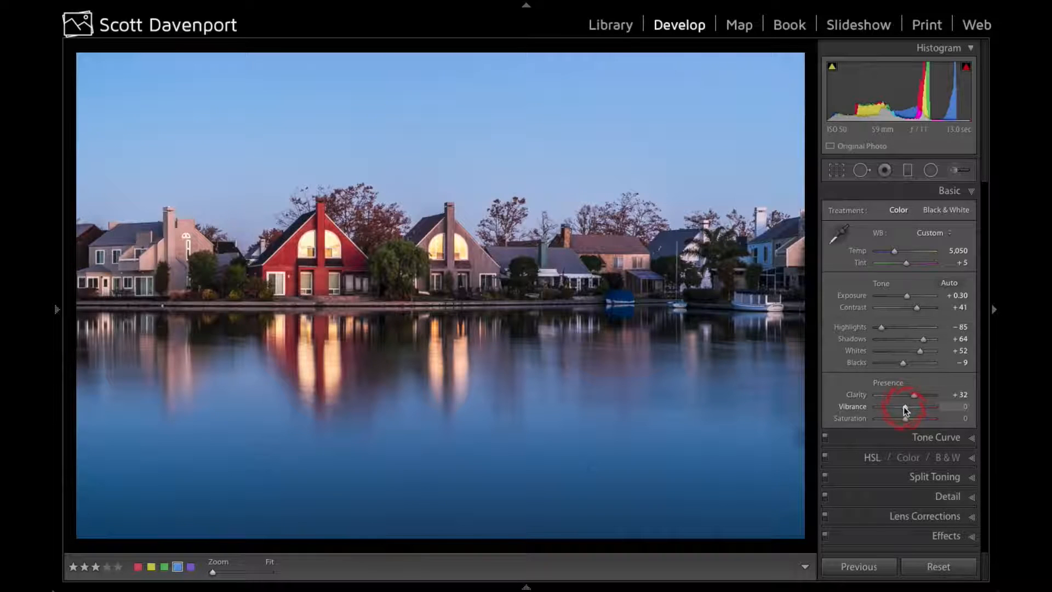
{"action": "left_click_drag", "start_coordinate": [904, 407], "coordinate": [907, 406]}
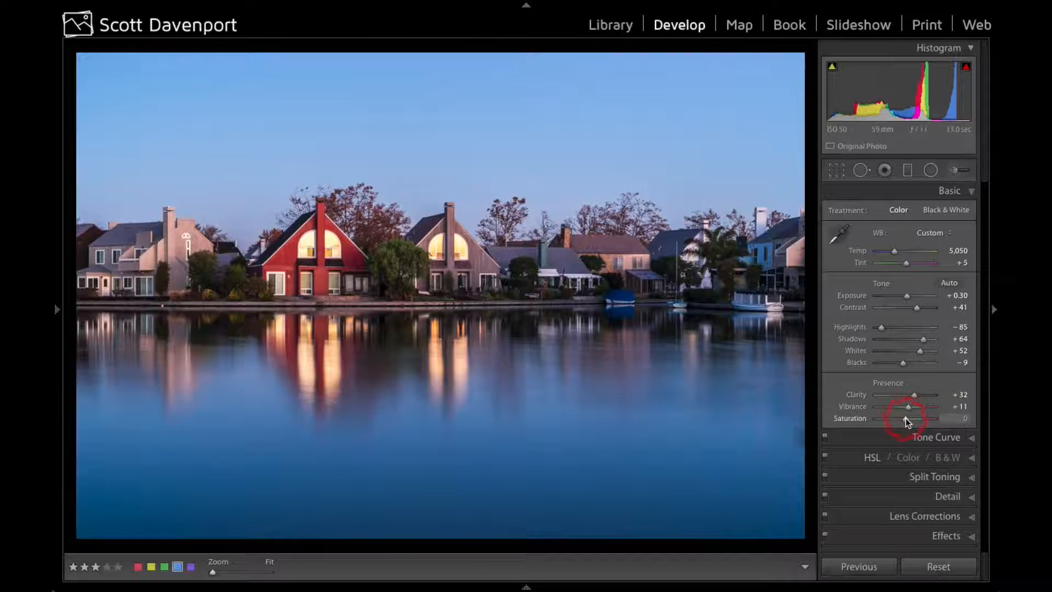
- Try a Saturation of +20 and reset the setting to its default
{"action": "left_click_drag", "start_coordinate": [906, 419], "coordinate": [910, 419]}
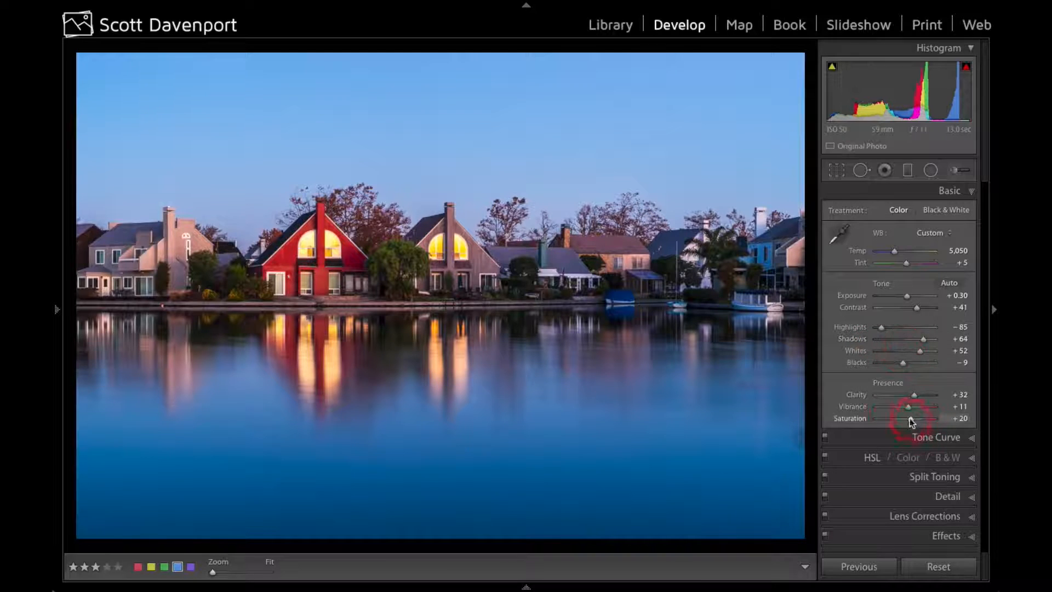
{"action": "double_click", "coordinate": [850, 419]}
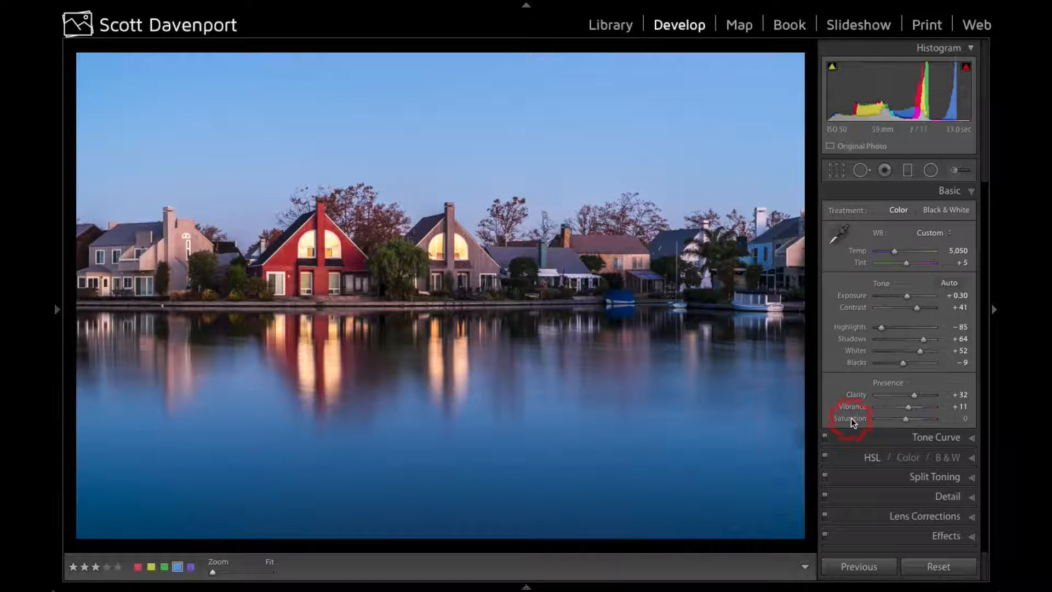
- Open a copy with Lightroom adjustments in ON1 Photo 10 as a 16-bit ProPhoto RGB PSD at resolution 240
{"action": "left_click", "coordinate": [263, 7]}
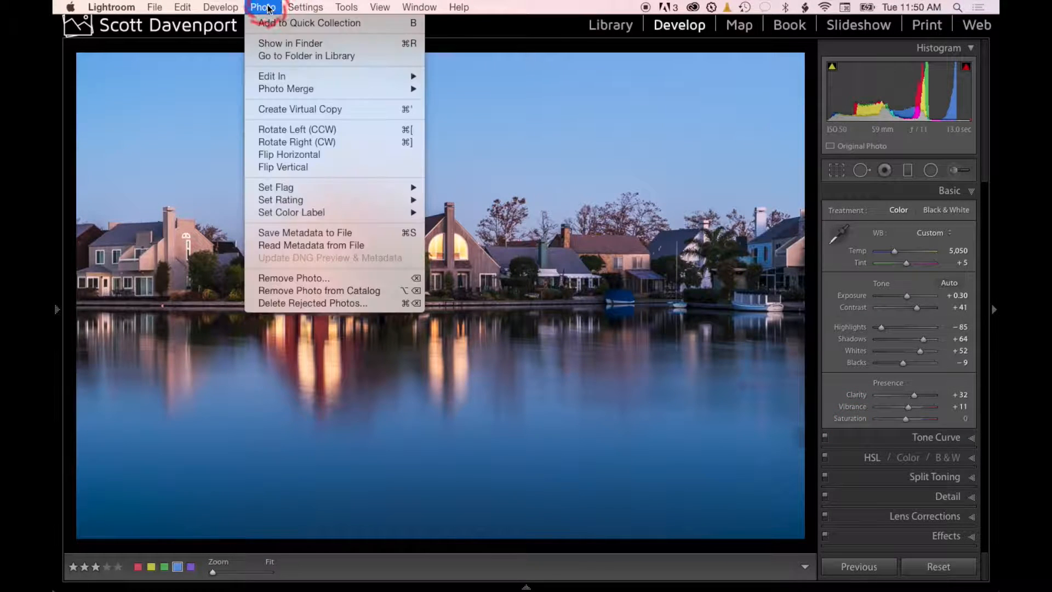
{"action": "mouse_move", "coordinate": [268, 76]}
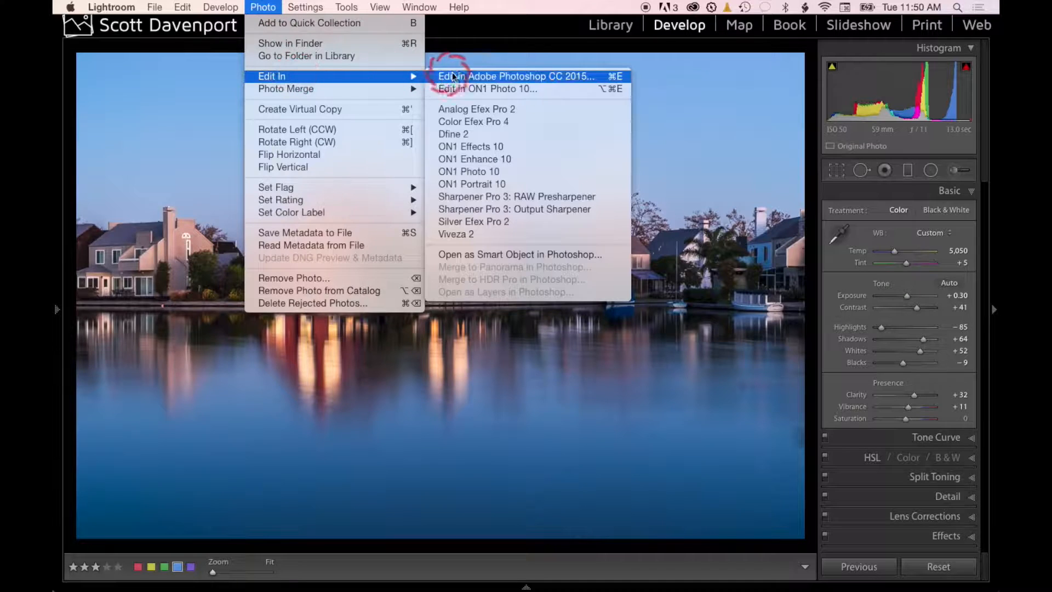
{"action": "left_click", "coordinate": [479, 89]}
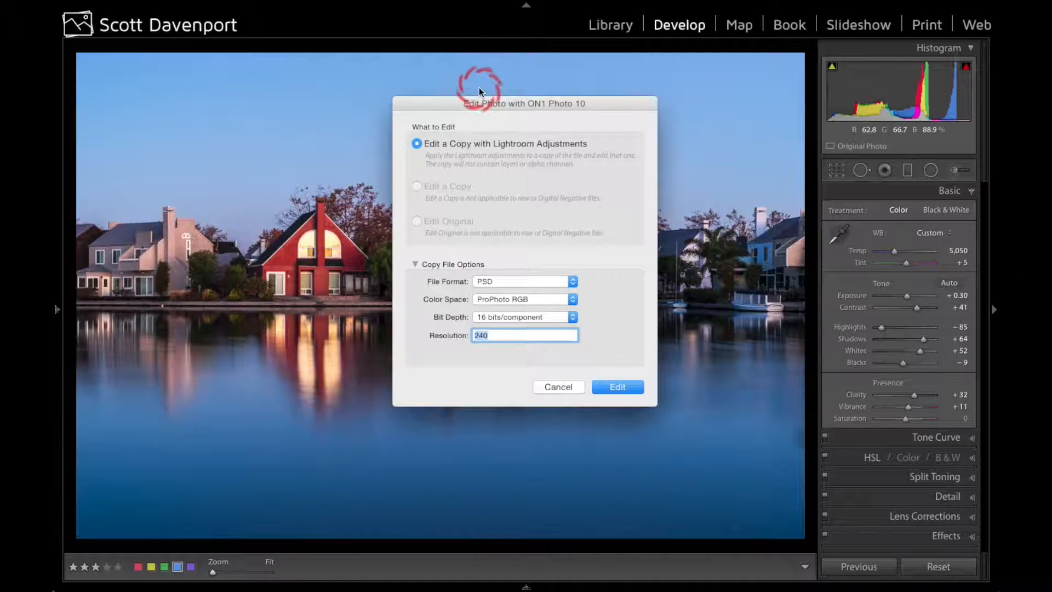
{"action": "left_click", "coordinate": [615, 390]}
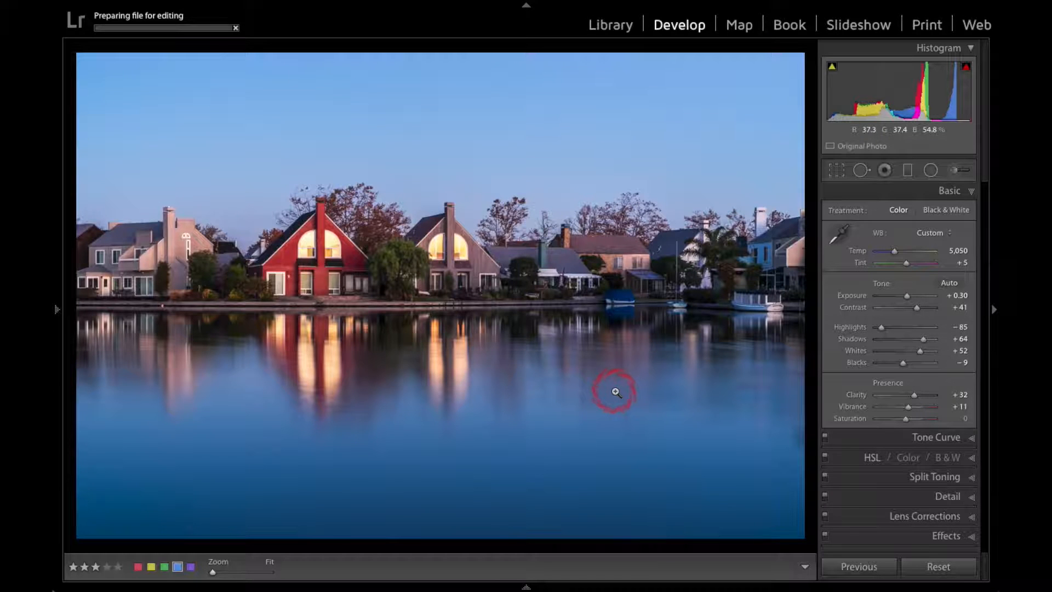
{"action": "left_click", "coordinate": [623, 419]}
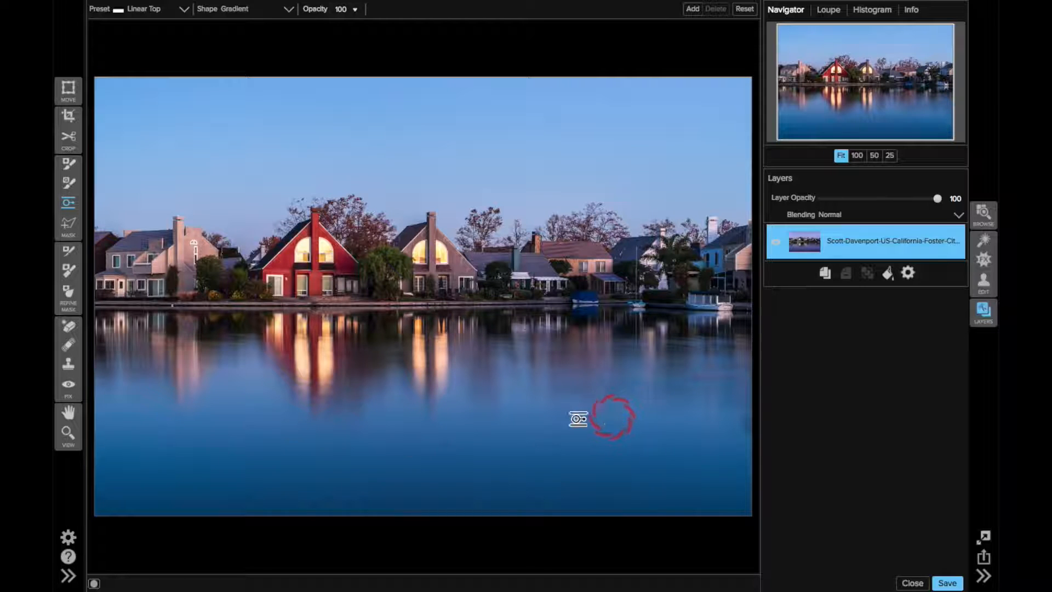
- Examine the reddish streak in the water near the photo's right side at 100% zoom
{"action": "left_click", "coordinate": [68, 327]}
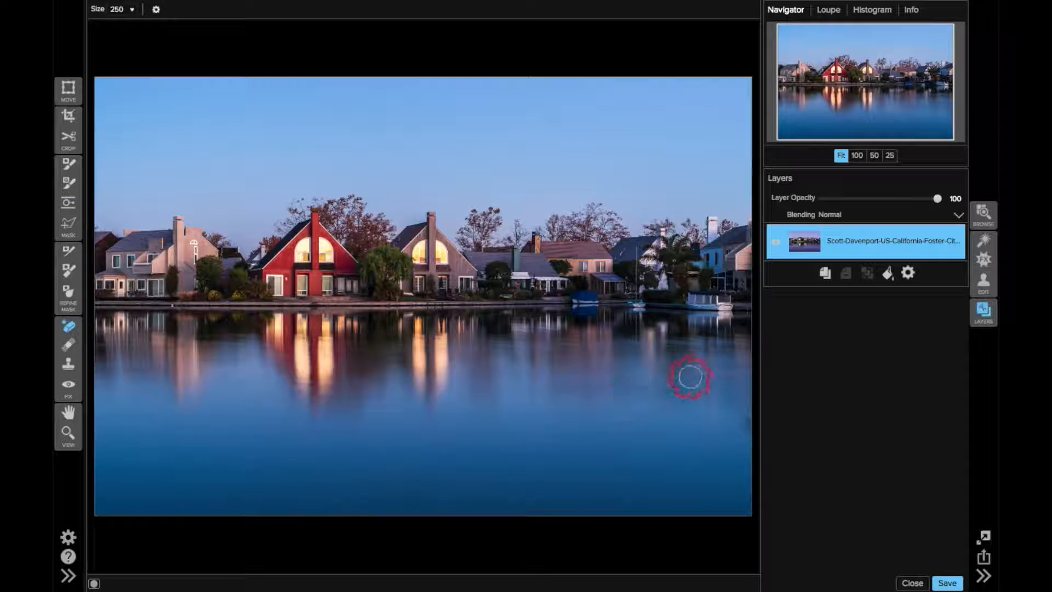
{"action": "left_click", "coordinate": [859, 156]}
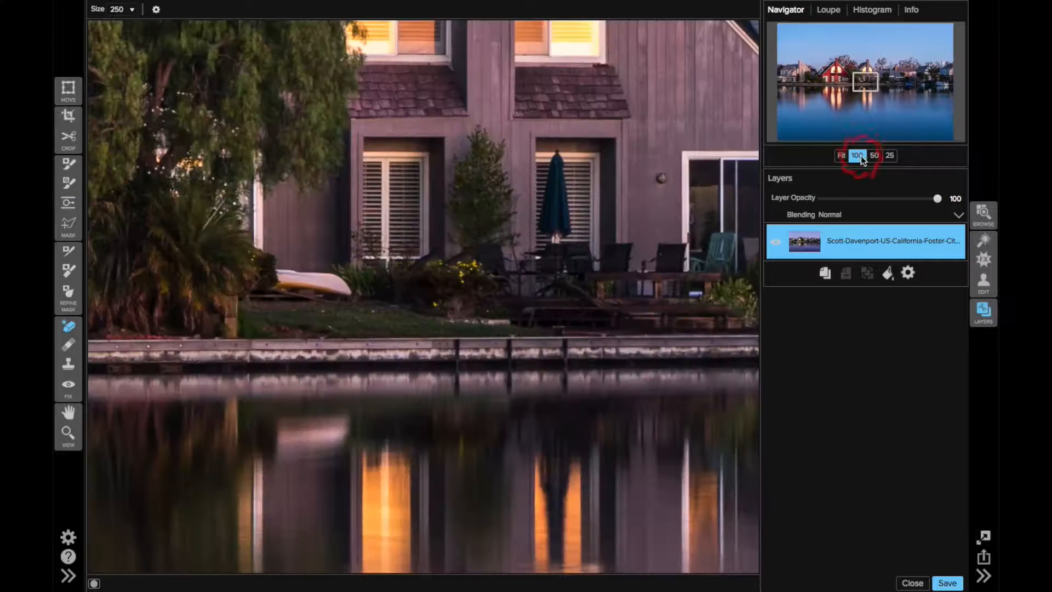
{"action": "left_click_drag", "start_coordinate": [861, 91], "coordinate": [939, 106]}
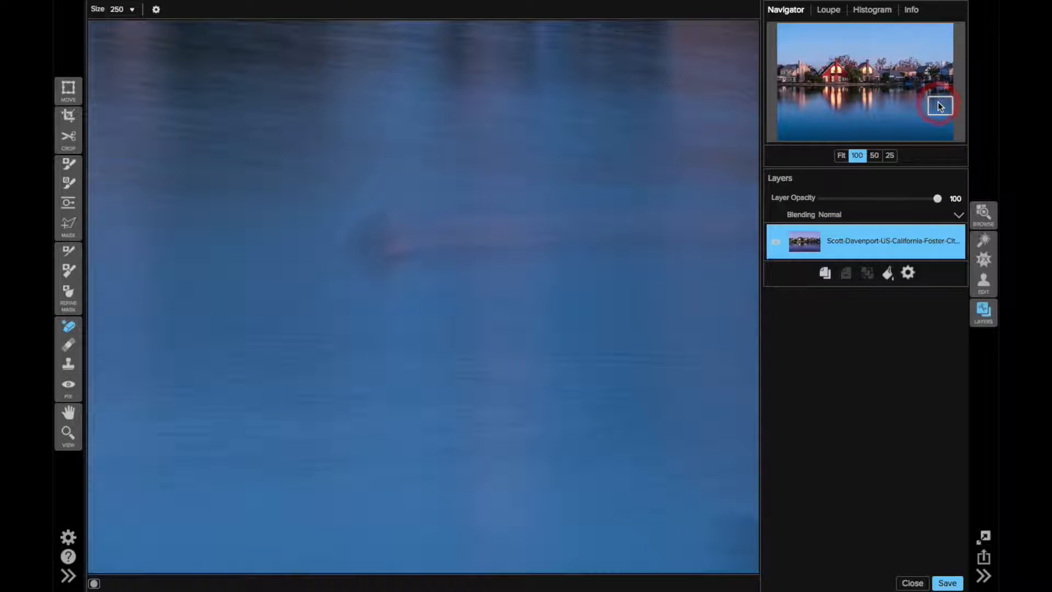
{"action": "left_click_drag", "start_coordinate": [540, 208], "coordinate": [508, 171]}
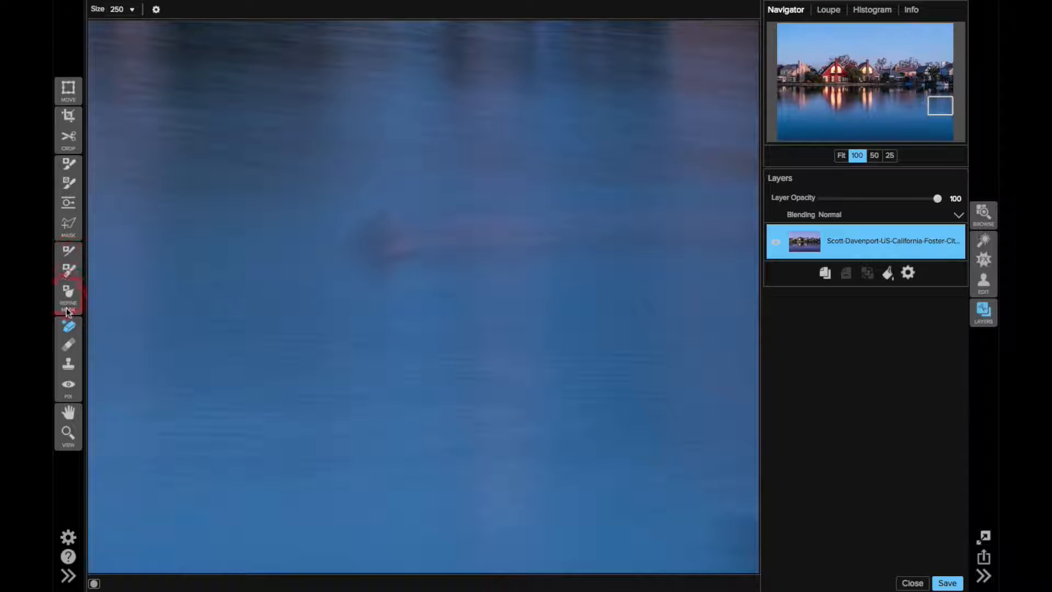
- Try cloning clean water from below the streak over its dark end with the Clone Stamp at size 125, and undo it
{"action": "left_click", "coordinate": [68, 365]}
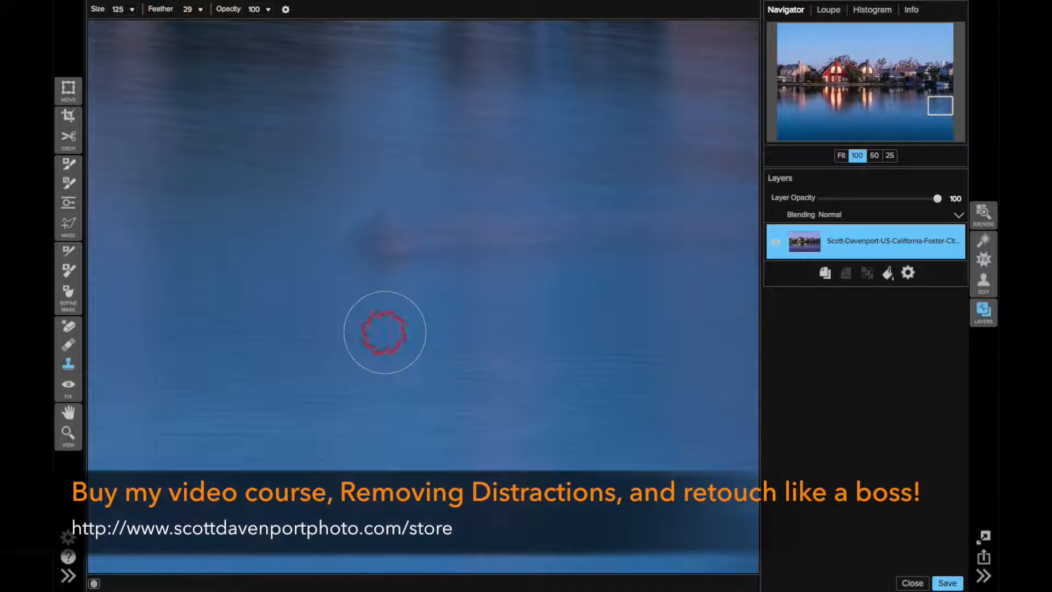
{"action": "left_click", "coordinate": [378, 335], "text": "alt"}
{"action": "mouse_move", "coordinate": [382, 238]}
{"action": "left_mouse_down"}
{"action": "mouse_move", "coordinate": [414, 236]}
{"action": "mouse_move", "coordinate": [628, 245]}
{"action": "mouse_move", "coordinate": [653, 283]}
{"action": "mouse_move", "coordinate": [656, 331]}
{"action": "left_mouse_up"}
{"action": "key", "text": "super+z"}
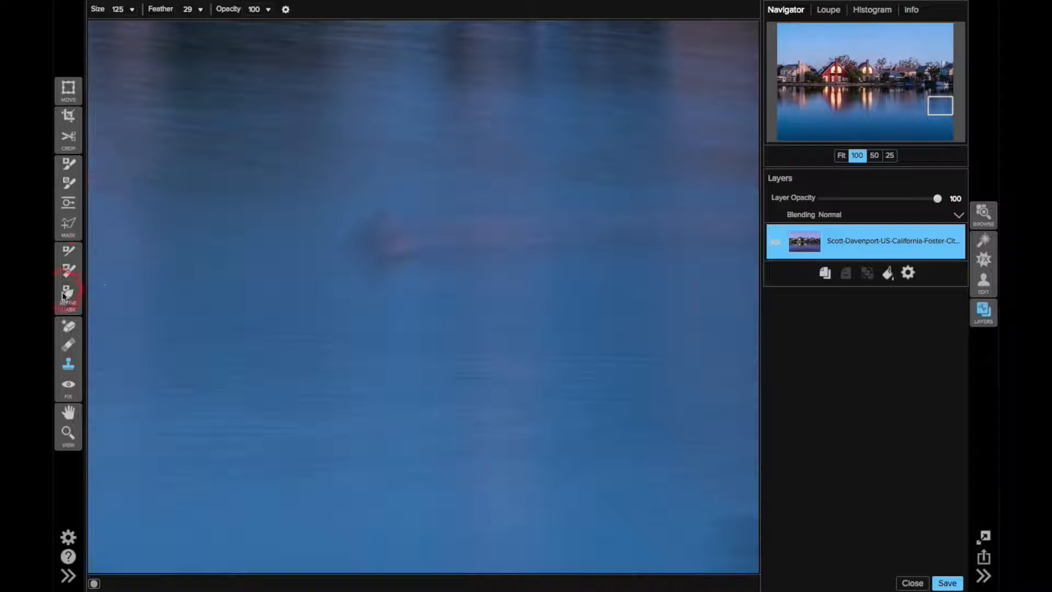
- Try to remove the streak in the water with the Perfect Eraser at size 250, and again at size 80
{"action": "left_click", "coordinate": [67, 324]}
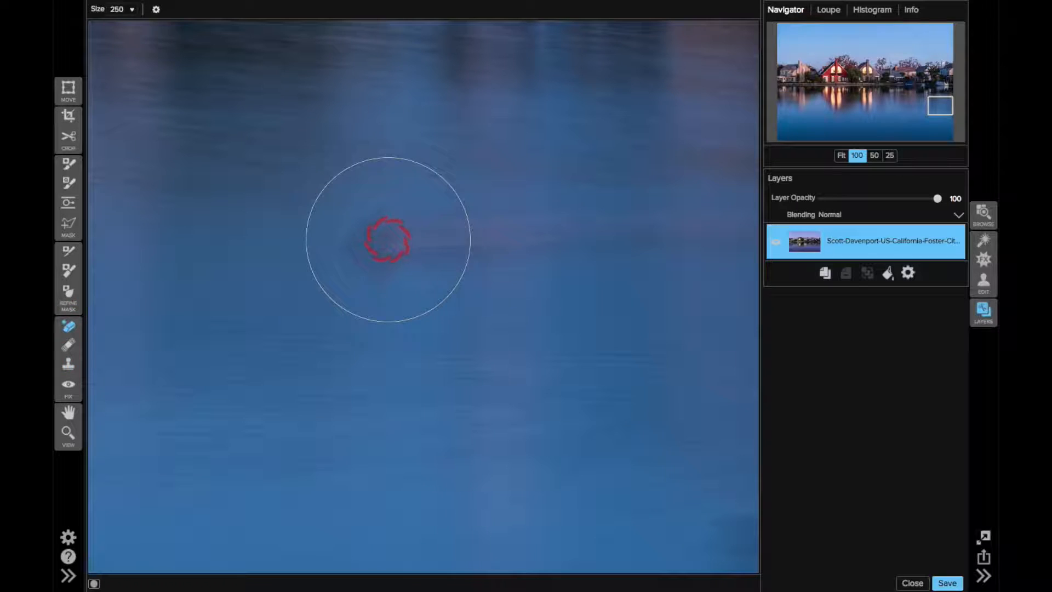
{"action": "left_click", "coordinate": [387, 239]}
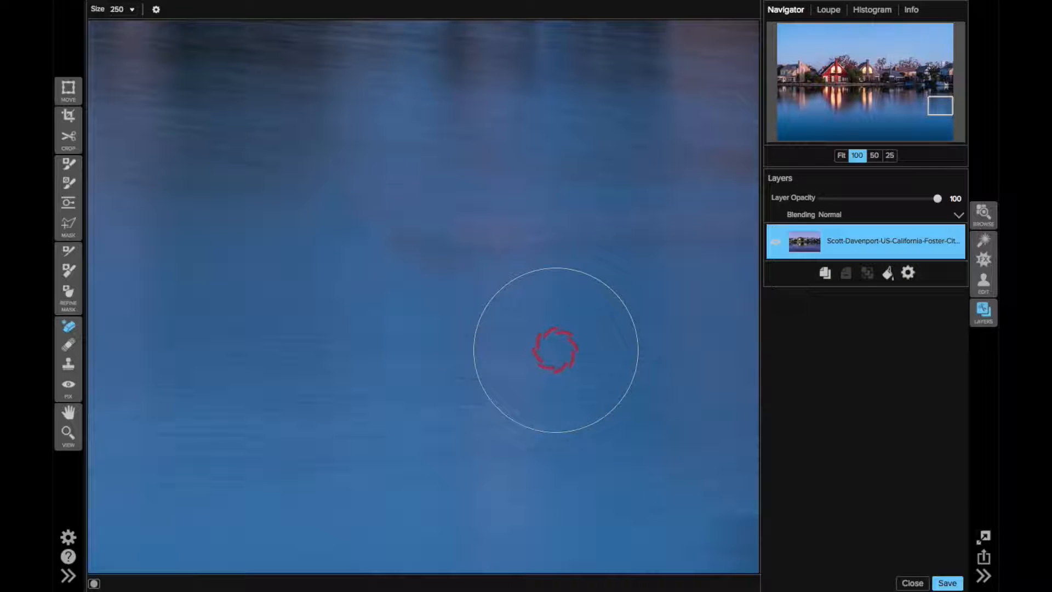
{"action": "key", "text": "bracketleft"}
{"action": "key", "text": "bracketleft"}
{"action": "key", "text": "bracketleft"}
{"action": "key", "text": "bracketleft"}
{"action": "key", "text": "bracketleft"}
{"action": "key", "text": "bracketleft"}
{"action": "key", "text": "bracketleft"}
{"action": "key", "text": "bracketleft"}
{"action": "key", "text": "bracketleft"}
{"action": "key", "text": "bracketleft"}
{"action": "key", "text": "bracketleft"}
{"action": "key", "text": "bracketleft"}
{"action": "key", "text": "bracketleft"}
{"action": "key", "text": "bracketleft"}
{"action": "key", "text": "bracketleft"}
{"action": "key", "text": "bracketleft"}
{"action": "key", "text": "bracketleft"}
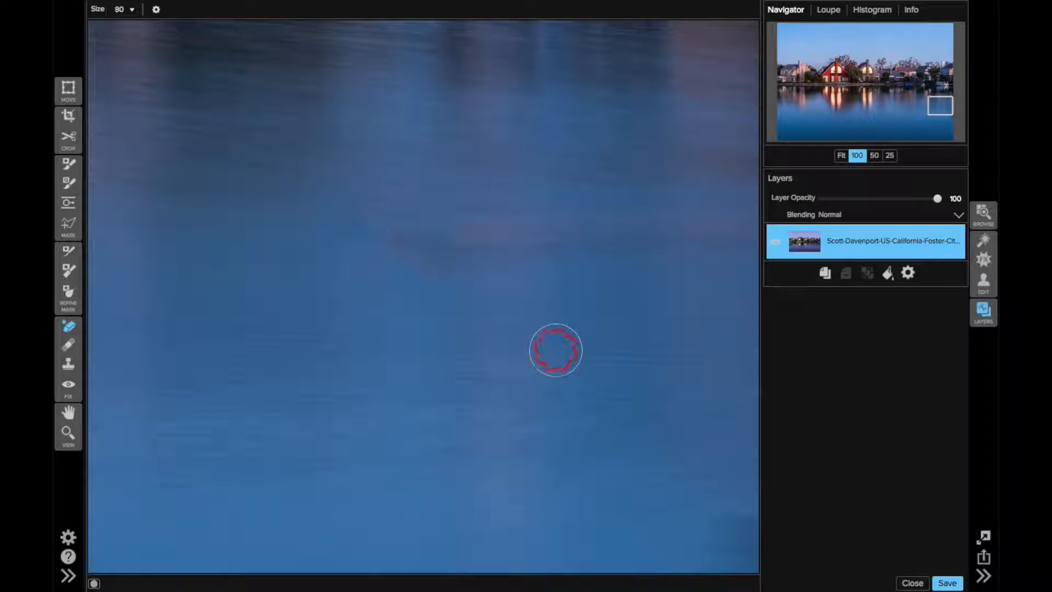
{"action": "left_click_drag", "start_coordinate": [483, 232], "coordinate": [476, 232]}
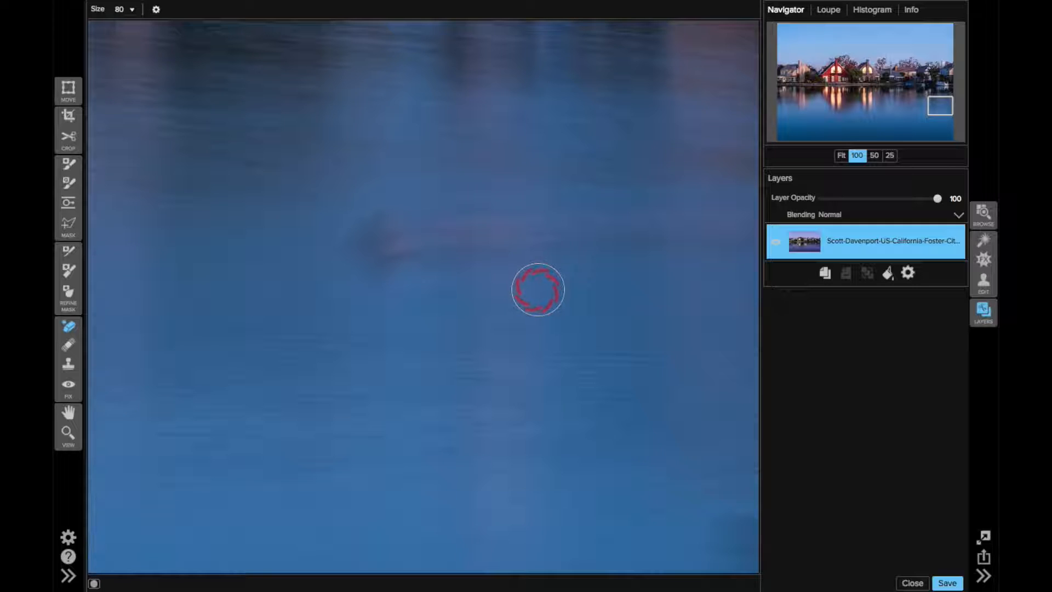
- Return to the Clone Stamp with a brush size of 300 and an opacity of 65
{"action": "left_click", "coordinate": [68, 374]}
{"action": "key", "text": "bracketright"}
{"action": "key", "text": "bracketright"}
{"action": "key", "text": "bracketright"}
{"action": "key", "text": "bracketright"}
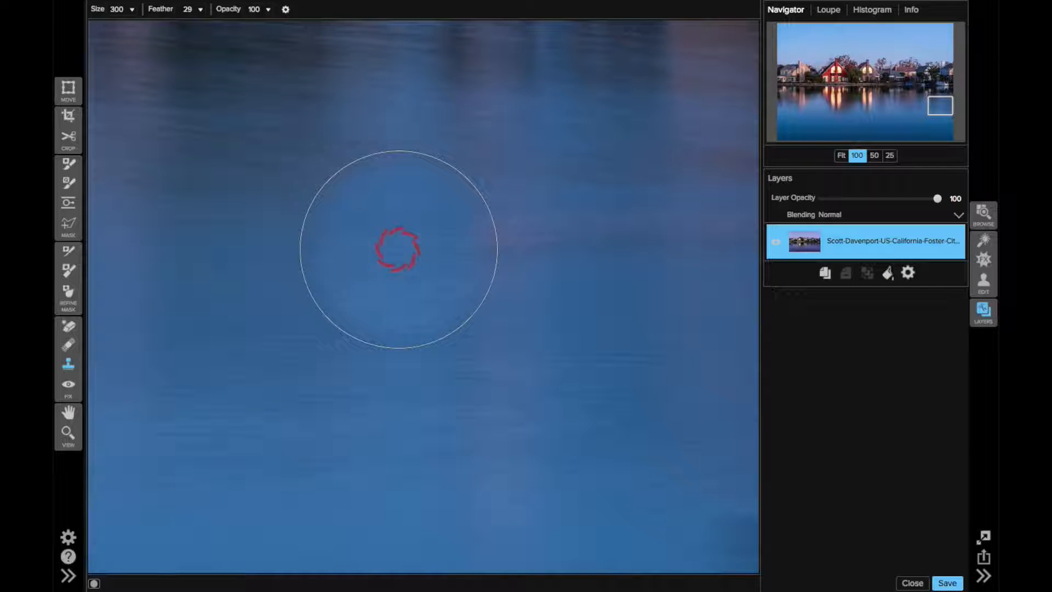
{"action": "left_click", "coordinate": [225, 6]}
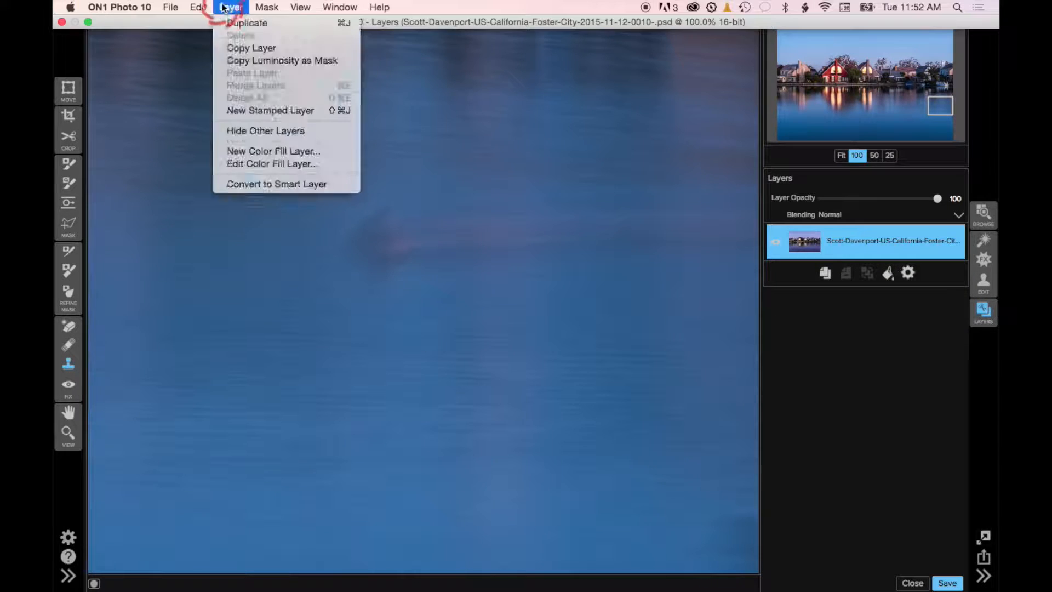
{"action": "left_click", "coordinate": [231, 6]}
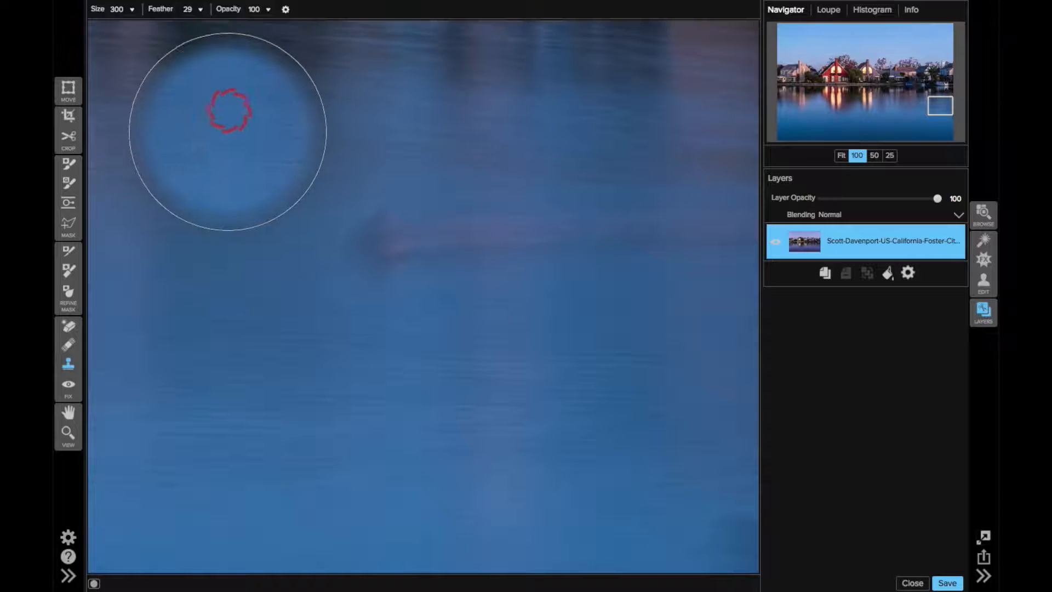
{"action": "left_click_drag", "start_coordinate": [239, 17], "coordinate": [198, 20]}
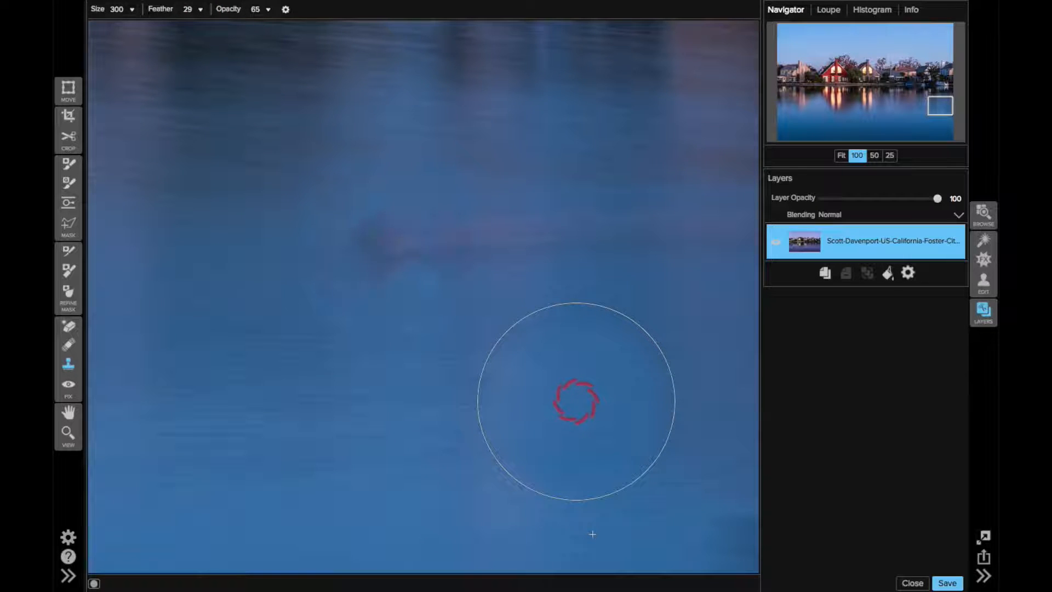
- Try cloning over the streak's dark end with the brush reduced to size 125 at 65 opacity
{"action": "key", "text": "bracketleft"}
{"action": "key", "text": "bracketleft"}
{"action": "key", "text": "bracketleft"}
{"action": "key", "text": "bracketleft"}
{"action": "key", "text": "bracketleft"}
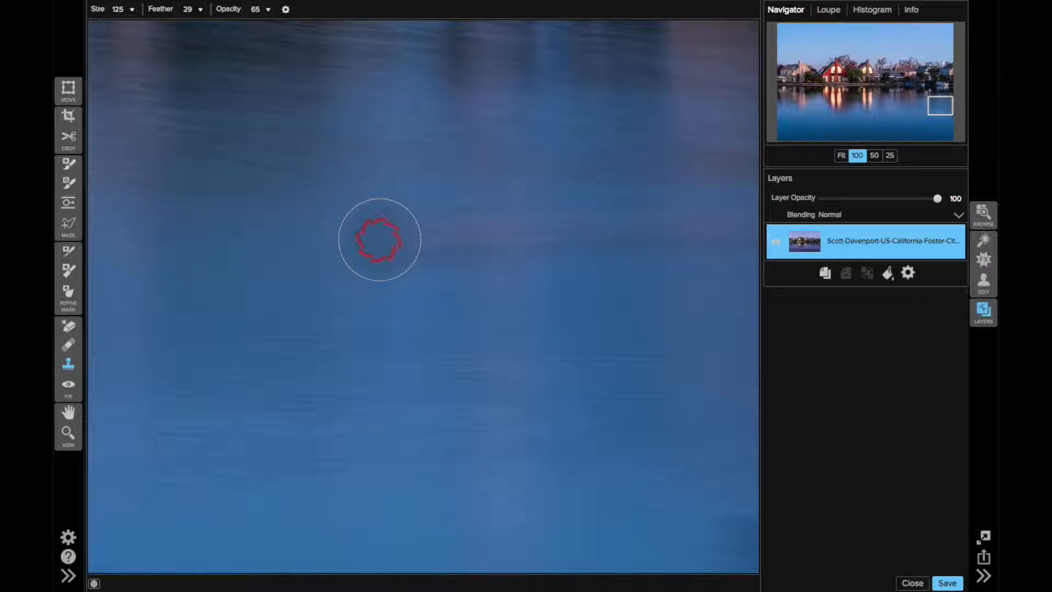
{"action": "left_click", "coordinate": [383, 238]}
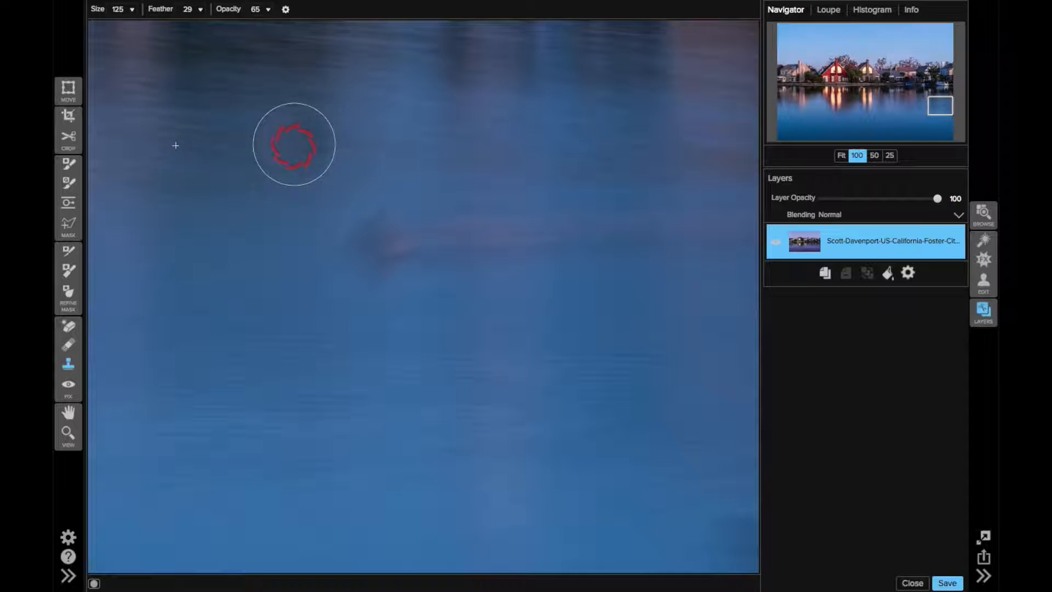
- Clone clean nearby water over the streak's dark end using the Clone Stamp at size 200 and opacity 100
{"action": "left_click_drag", "start_coordinate": [228, 10], "coordinate": [305, 33]}
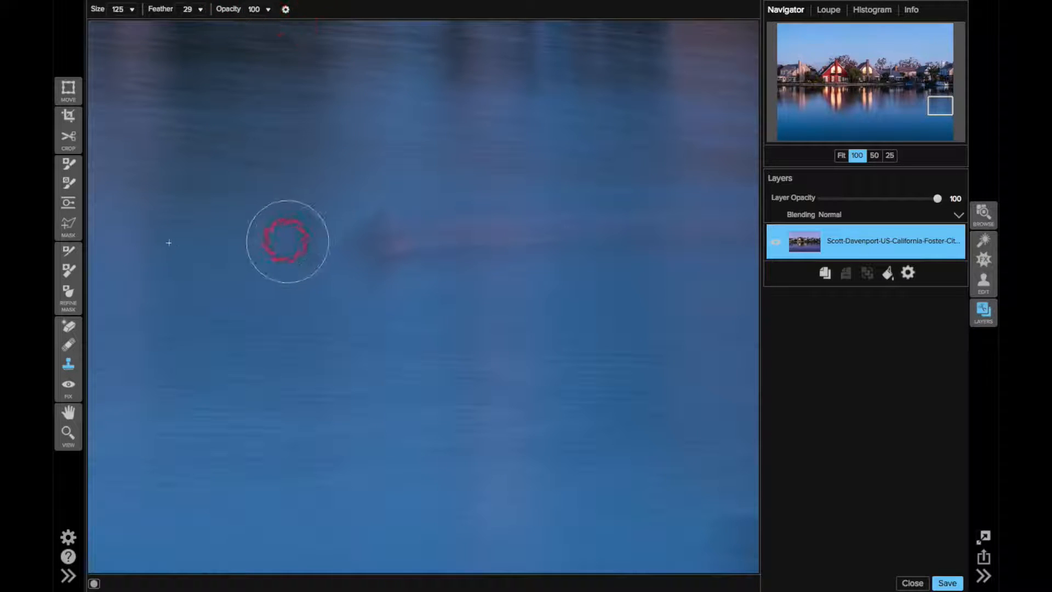
{"action": "key", "text": "]"}
{"action": "key", "text": "]"}
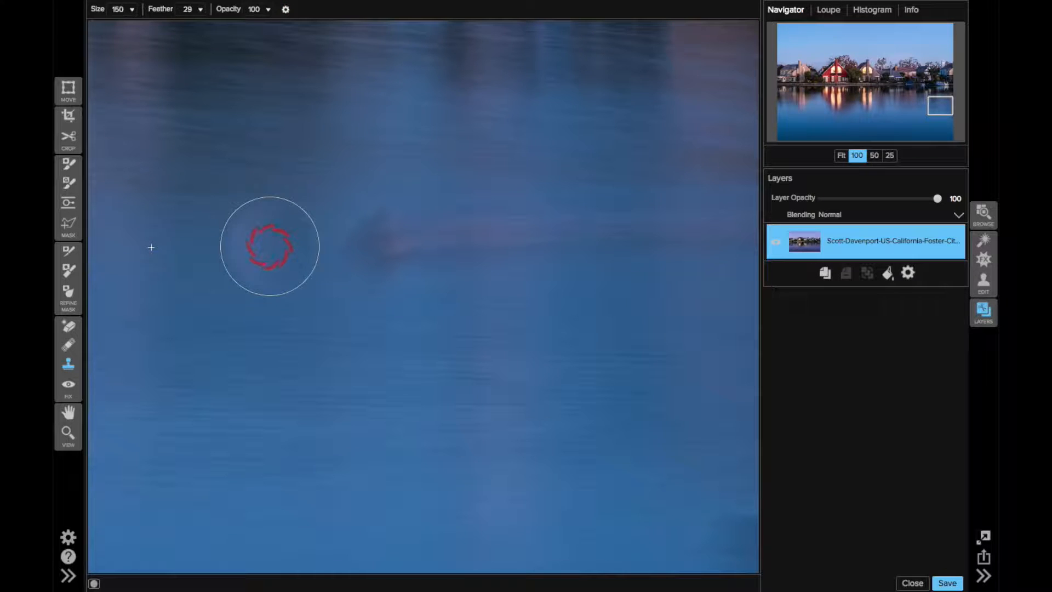
{"action": "left_click", "coordinate": [269, 246], "text": "alt"}
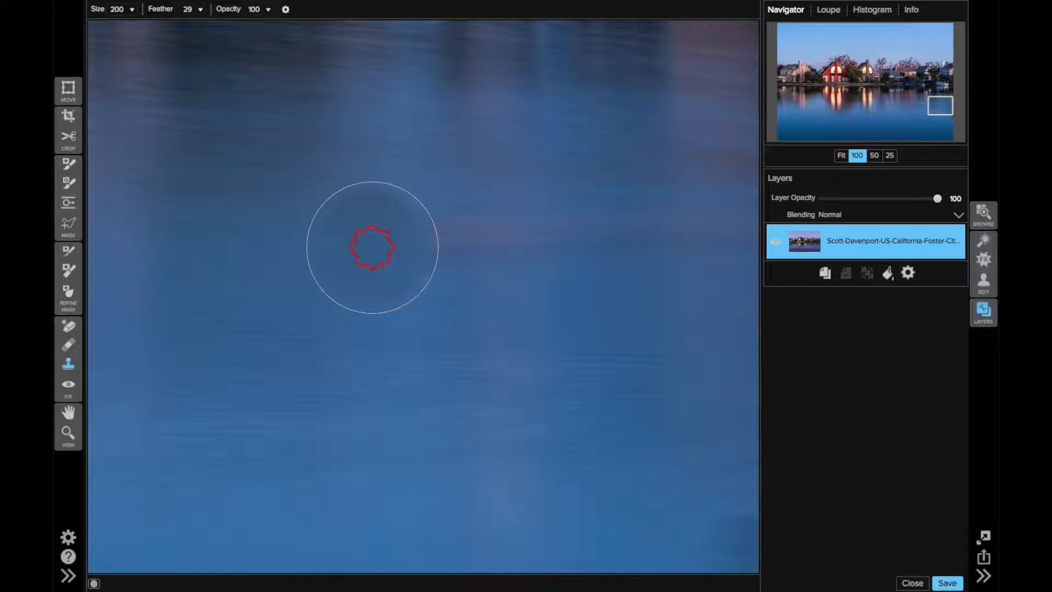
{"action": "left_click", "coordinate": [390, 168], "text": "alt"}
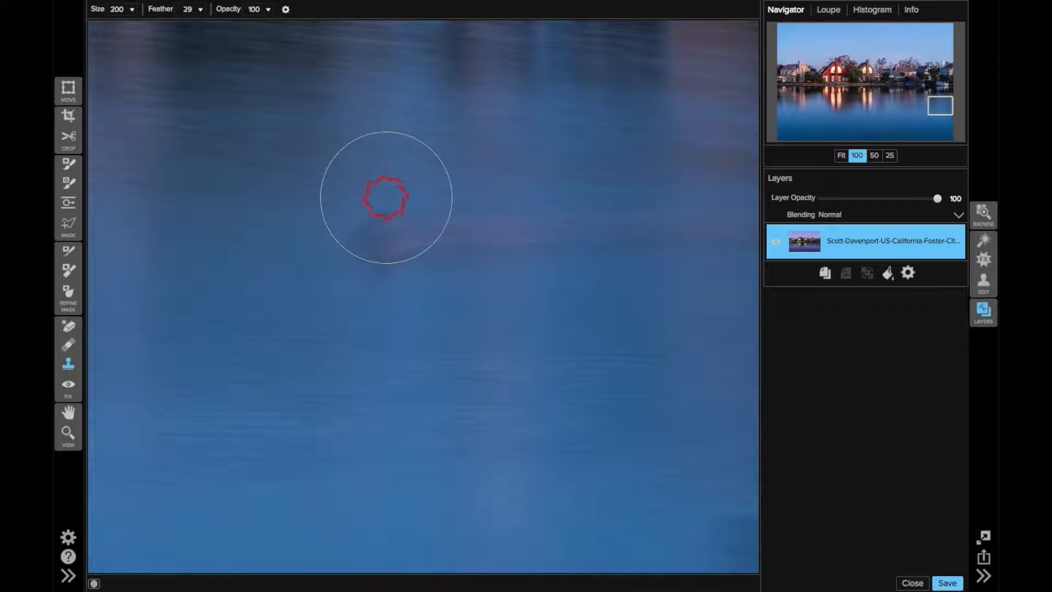
{"action": "left_click", "coordinate": [386, 197]}
{"action": "left_click", "coordinate": [616, 328]}
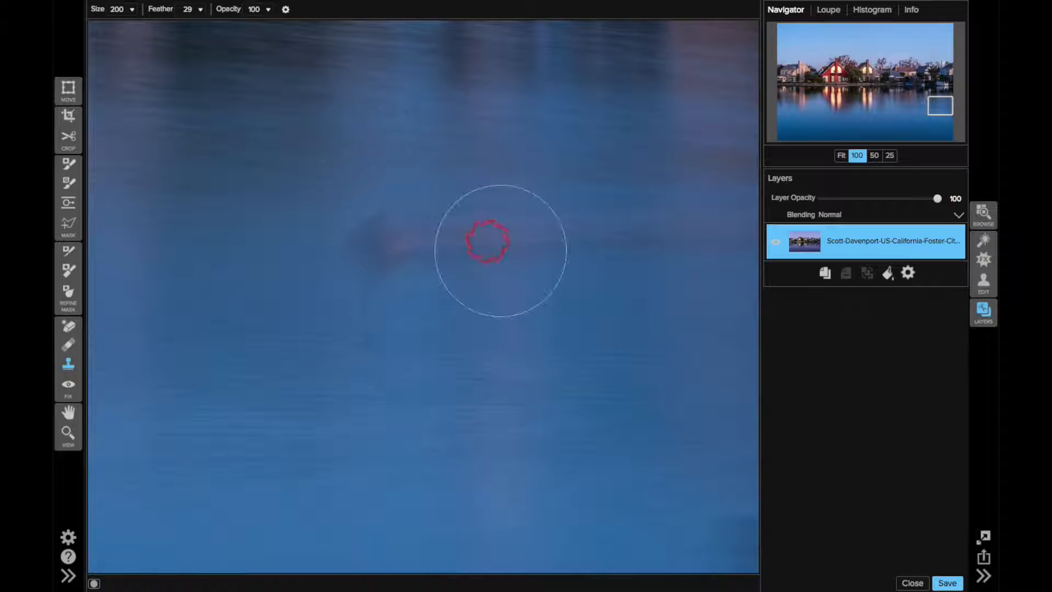
{"action": "left_click", "coordinate": [383, 170], "text": "alt"}
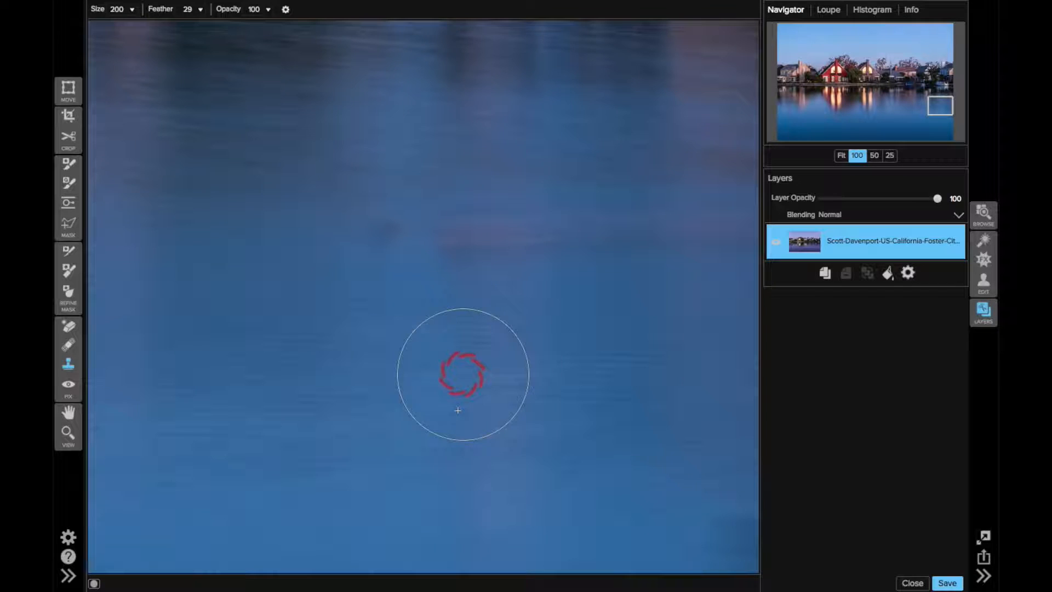
- Touch up the cloned area of water with the Clone Stamp reduced to size 80
{"action": "key", "text": "bracketleft"}
{"action": "key", "text": "bracketleft"}
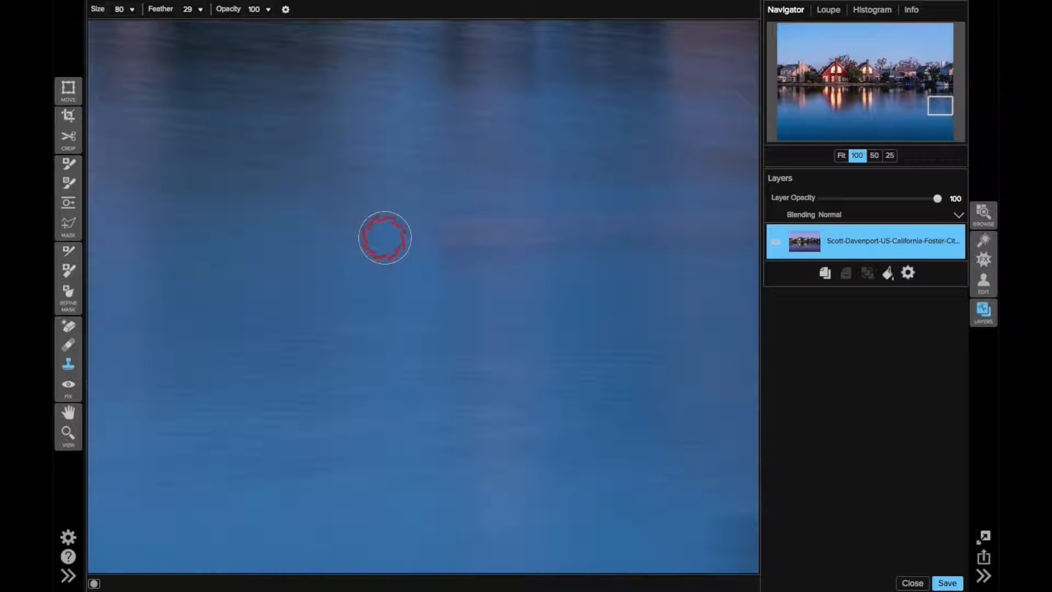
{"action": "left_click", "coordinate": [476, 361]}
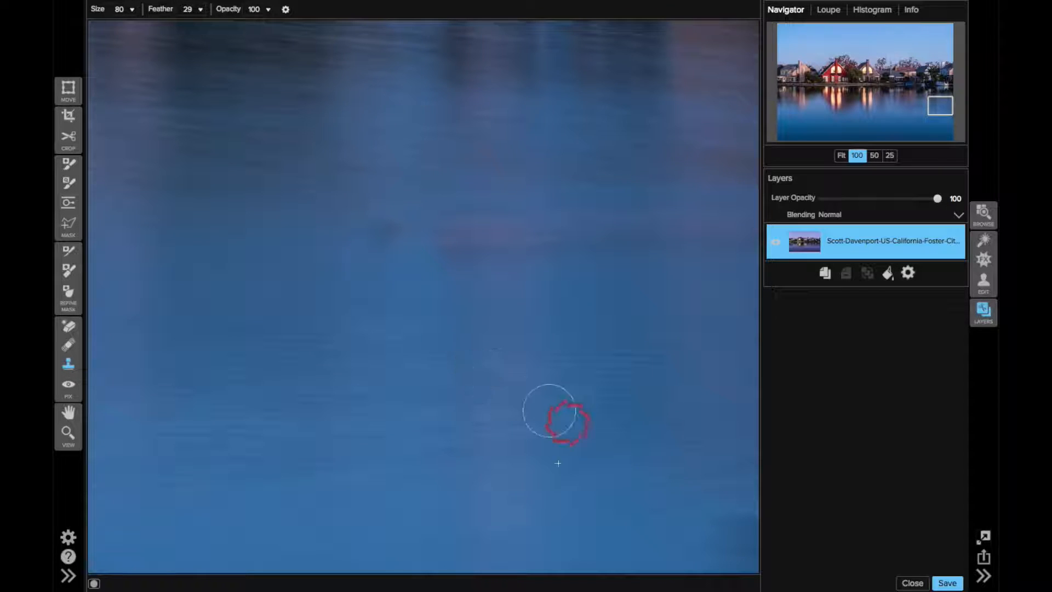
- Clone clean water over the dark patch at the photo's right edge with the brush at size 150
{"action": "mouse_move", "coordinate": [669, 462]}
{"action": "left_mouse_down"}
{"action": "mouse_move", "coordinate": [511, 274]}
{"action": "mouse_move", "coordinate": [491, 211]}
{"action": "left_mouse_up"}
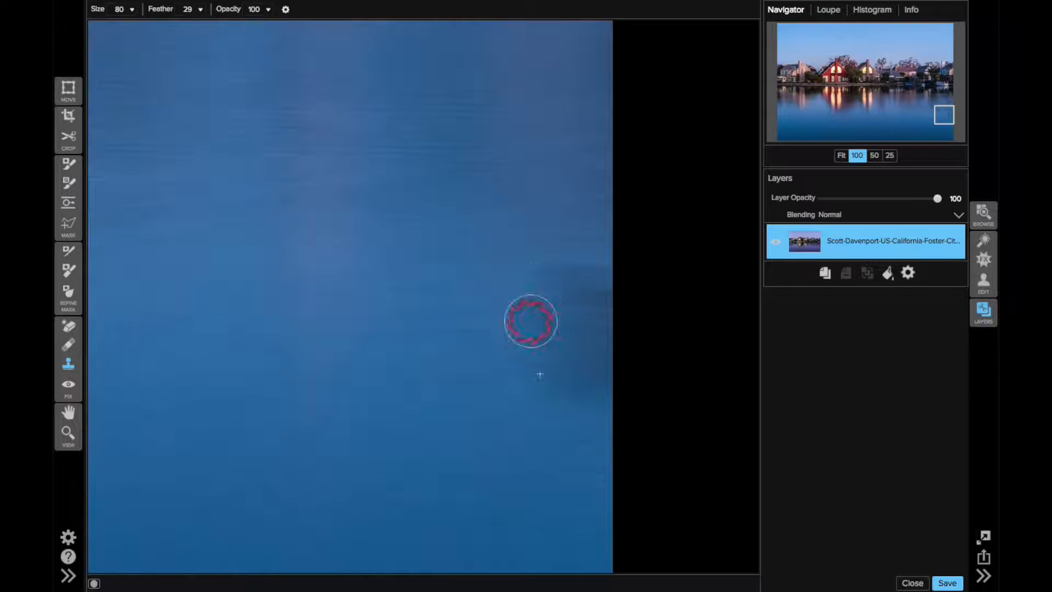
{"action": "key", "text": "bracketright"}
{"action": "key", "text": "bracketright"}
{"action": "key", "text": "bracketright"}
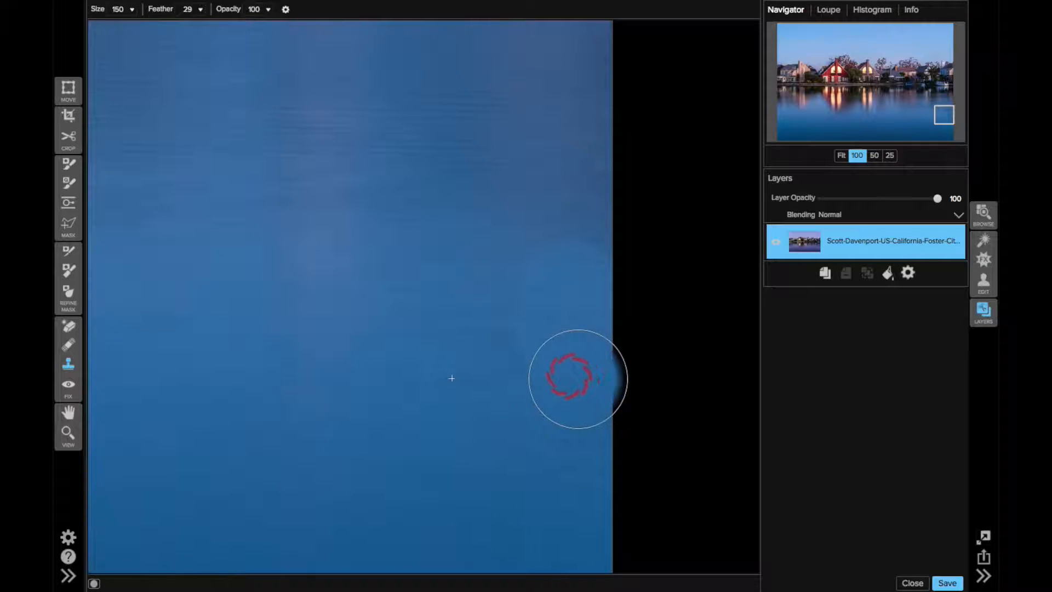
- Blend the remaining marks in the water near the photo's right edge using the Retouch Brush at size 25 and opacity 56
{"action": "left_click", "coordinate": [65, 302]}
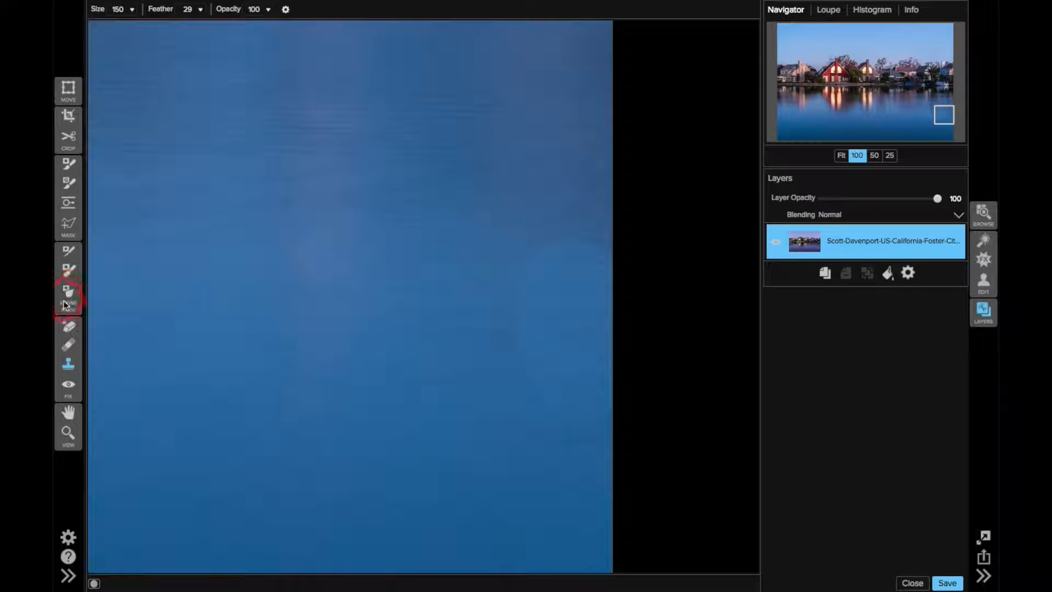
{"action": "left_click", "coordinate": [67, 351]}
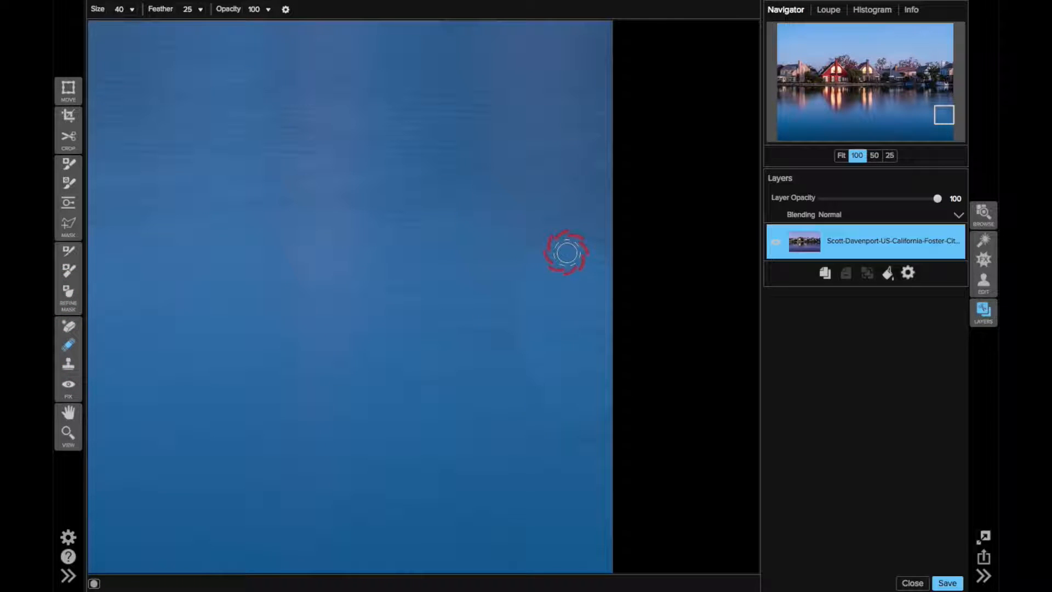
{"action": "key", "text": "bracketleft"}
{"action": "key", "text": "bracketleft"}
{"action": "key", "text": "bracketleft"}
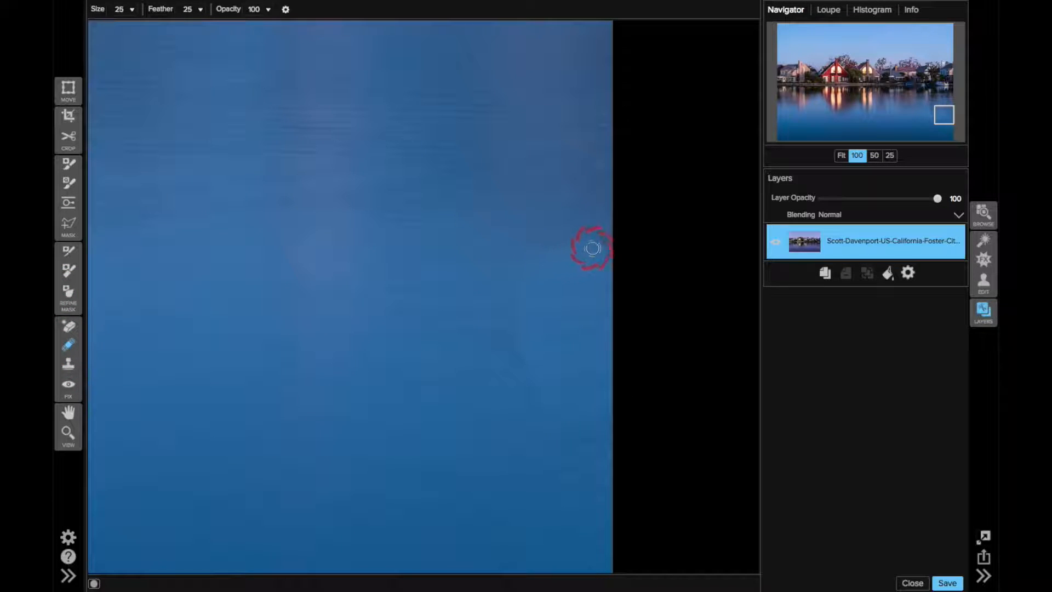
{"action": "left_click_drag", "start_coordinate": [237, 15], "coordinate": [183, 11]}
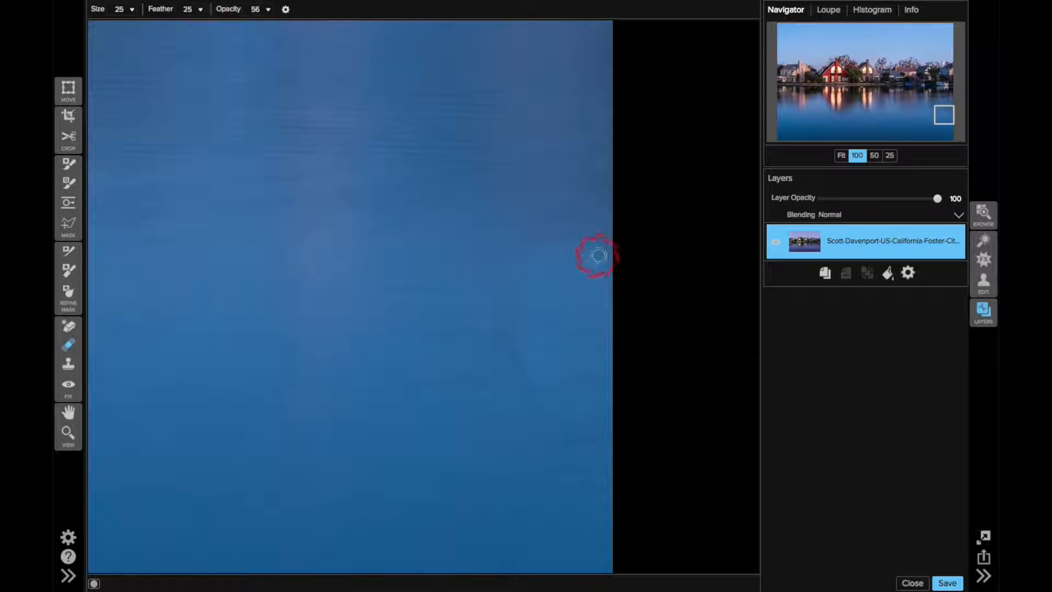
{"action": "left_click_drag", "start_coordinate": [602, 246], "coordinate": [553, 242]}
{"action": "left_click_drag", "start_coordinate": [525, 267], "coordinate": [523, 271]}
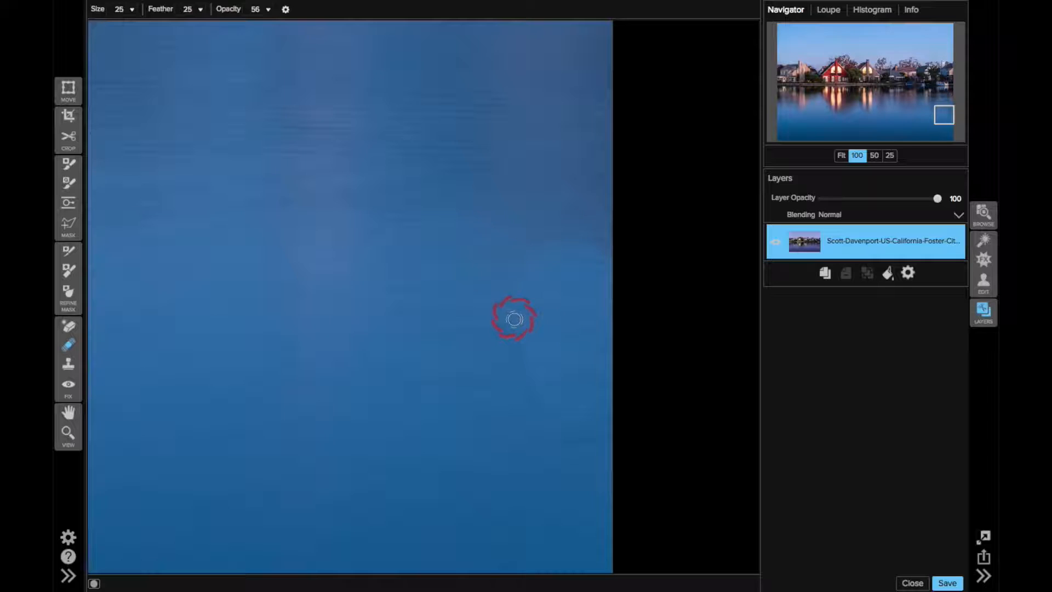
{"action": "mouse_move", "coordinate": [514, 309]}
{"action": "left_mouse_down"}
{"action": "mouse_move", "coordinate": [533, 380]}
{"action": "mouse_move", "coordinate": [601, 427]}
{"action": "left_mouse_up"}
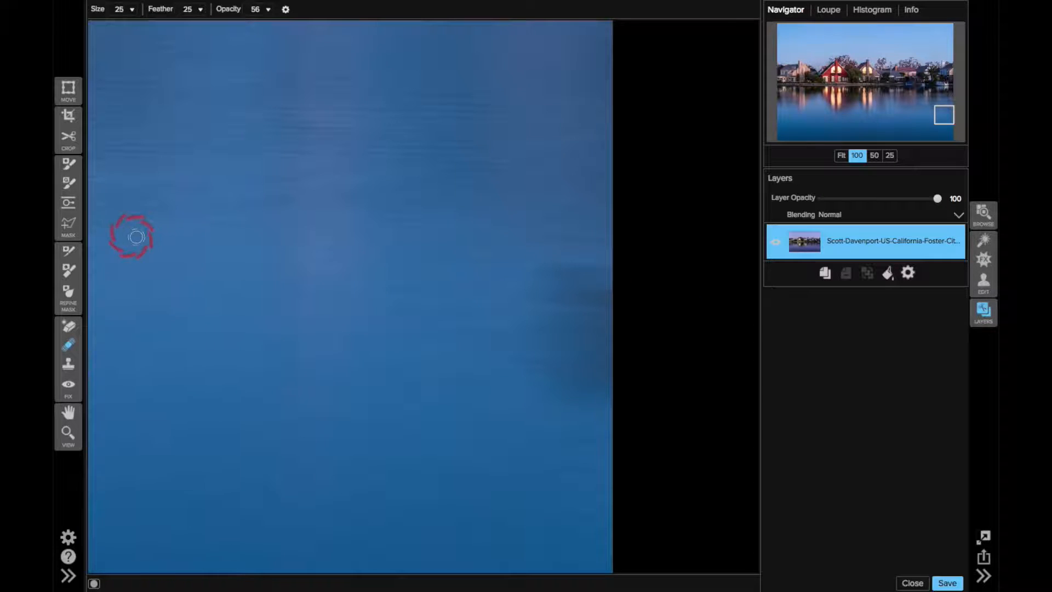
- Try cloning clean water over the dark smudge at the photo's right edge with the Clone Stamp at size 125, and undo it
{"action": "left_click", "coordinate": [68, 363]}
{"action": "key", "text": "bracketleft"}
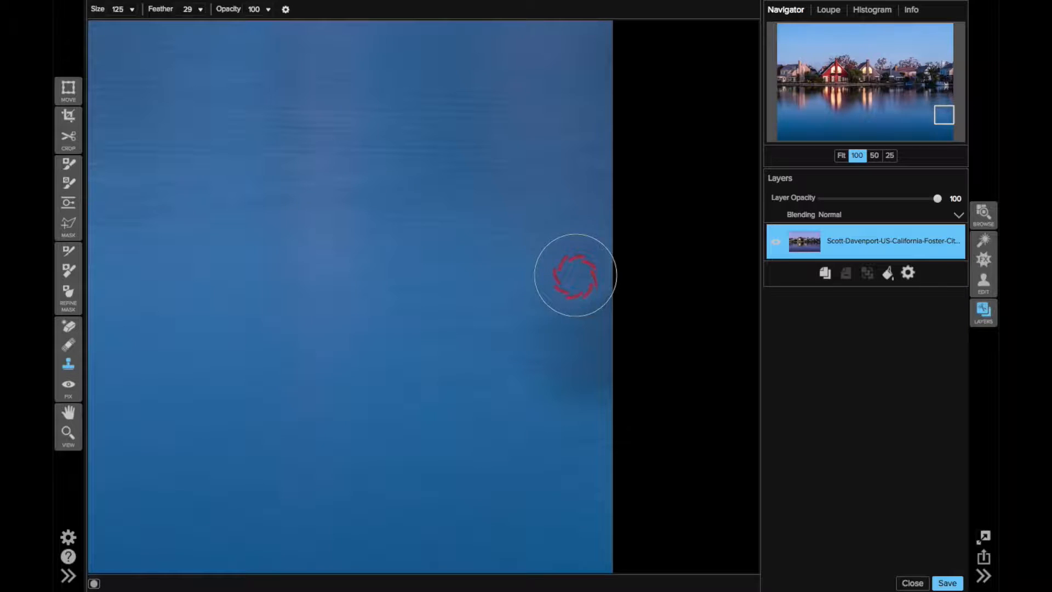
{"action": "left_click_drag", "start_coordinate": [577, 285], "coordinate": [584, 285]}
{"action": "key", "text": "ctrl+z"}
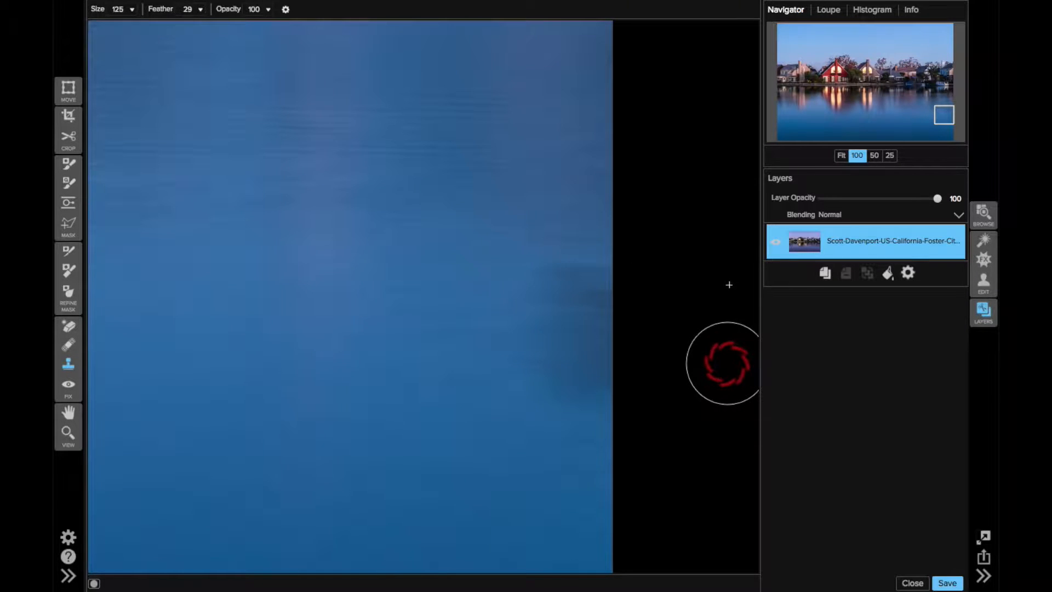
- Remove the dark smudge at the photo's right edge with the Perfect Eraser at size 80 and fit the whole photo in view
{"action": "left_click", "coordinate": [70, 323]}
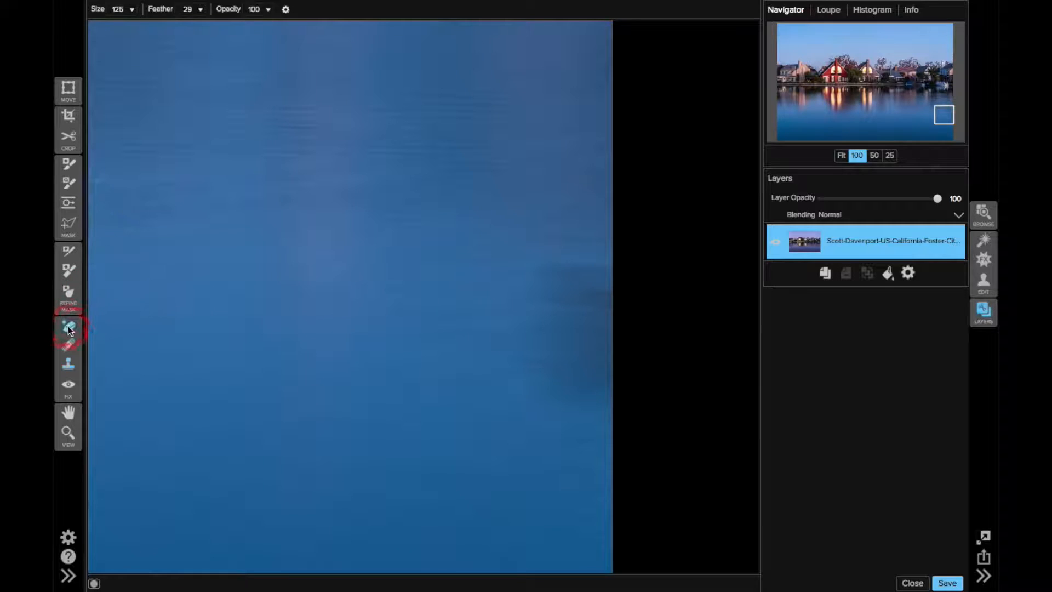
{"action": "mouse_move", "coordinate": [596, 279]}
{"action": "left_mouse_down"}
{"action": "mouse_move", "coordinate": [546, 279]}
{"action": "mouse_move", "coordinate": [550, 386]}
{"action": "mouse_move", "coordinate": [608, 390]}
{"action": "mouse_move", "coordinate": [601, 311]}
{"action": "mouse_move", "coordinate": [582, 356]}
{"action": "left_mouse_up"}
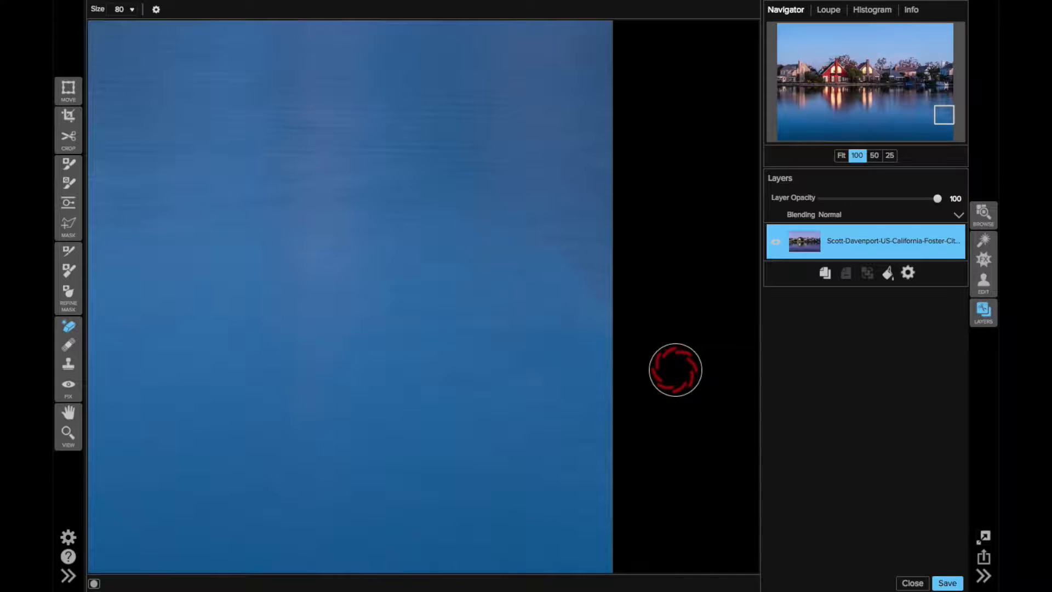
{"action": "key", "text": "ctrl+0"}
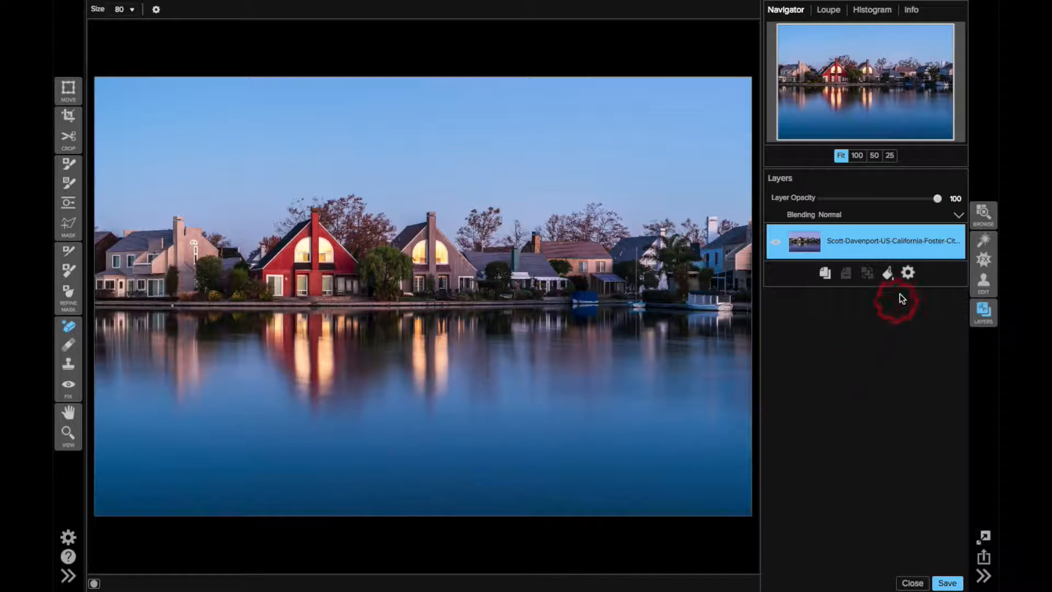
- Add a Dynamic Contrast filter in Effects with Small detail 6, Medium 7 and Large 11
{"action": "left_click", "coordinate": [907, 273]}
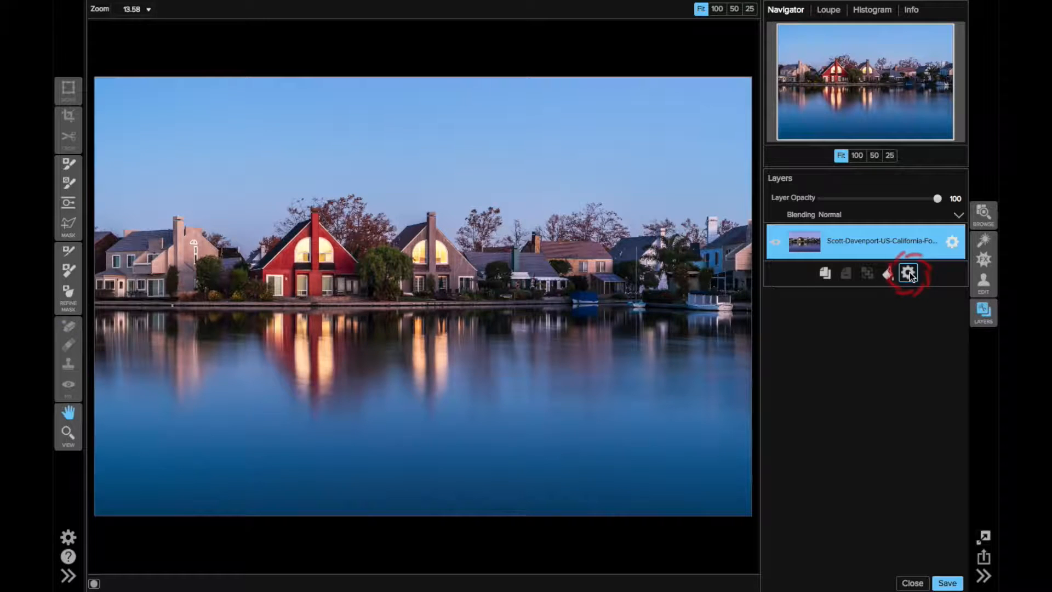
{"action": "left_click", "coordinate": [983, 259]}
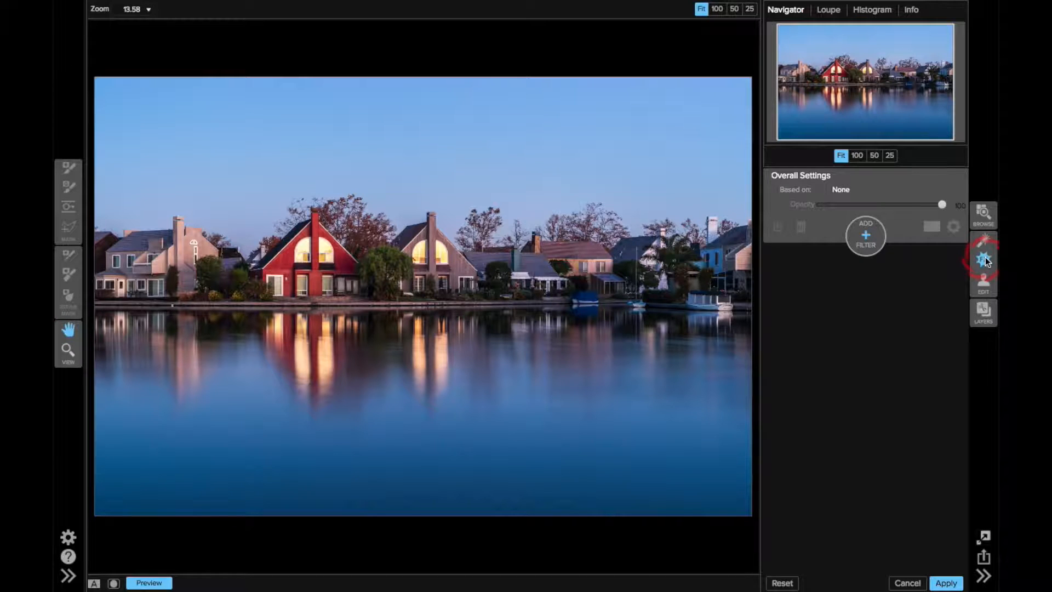
{"action": "left_click", "coordinate": [868, 231]}
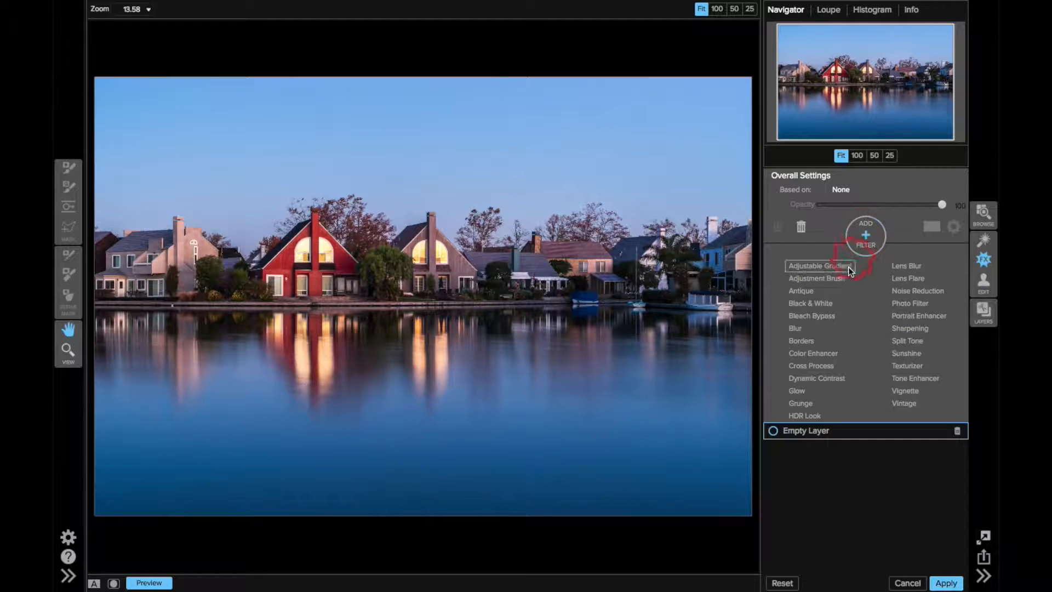
{"action": "left_click", "coordinate": [831, 380]}
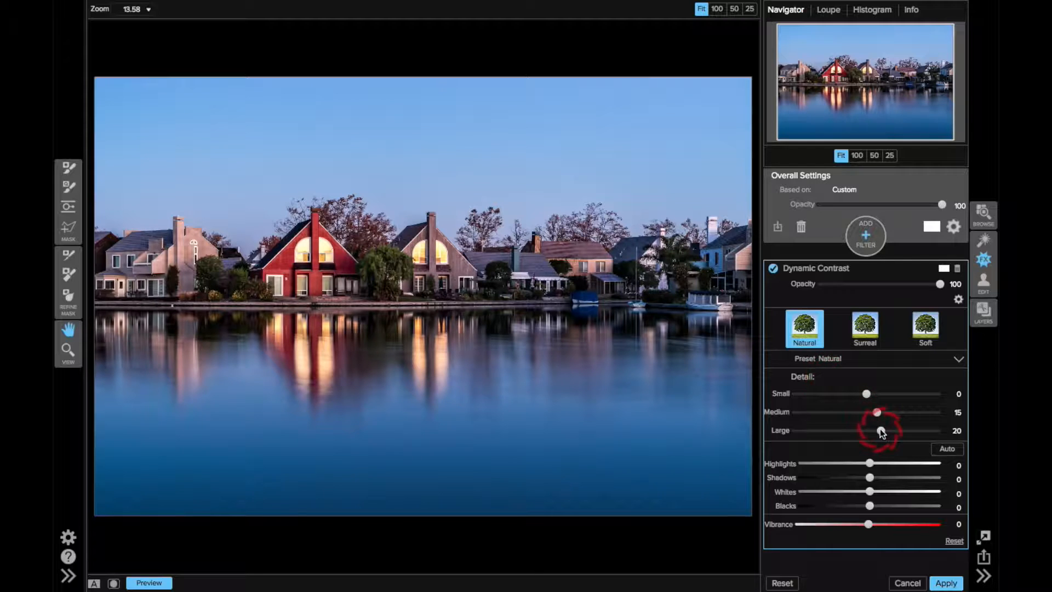
{"action": "left_click_drag", "start_coordinate": [881, 429], "coordinate": [874, 432]}
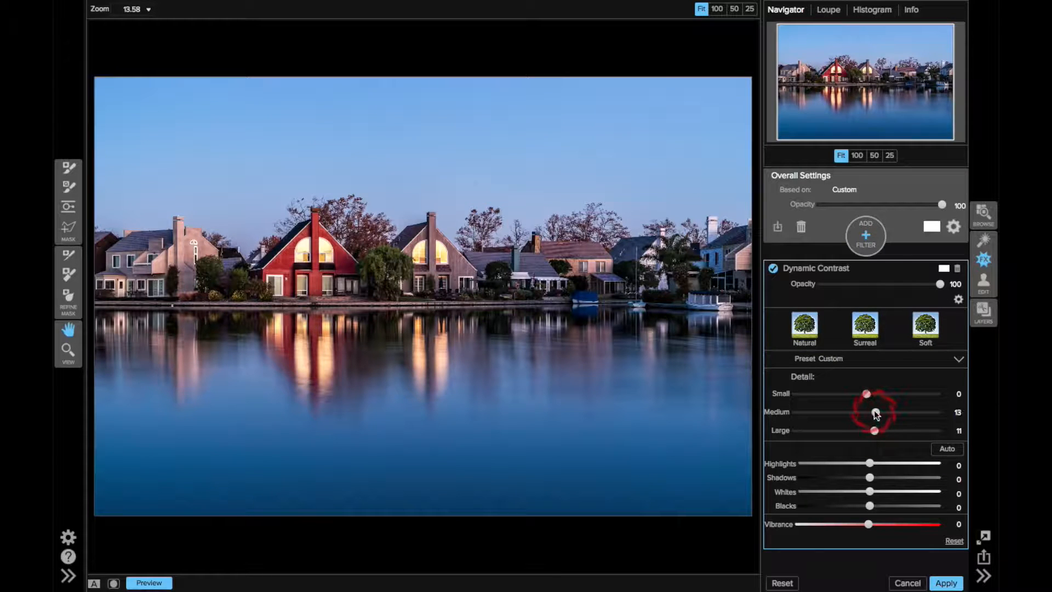
{"action": "left_click_drag", "start_coordinate": [874, 414], "coordinate": [872, 397]}
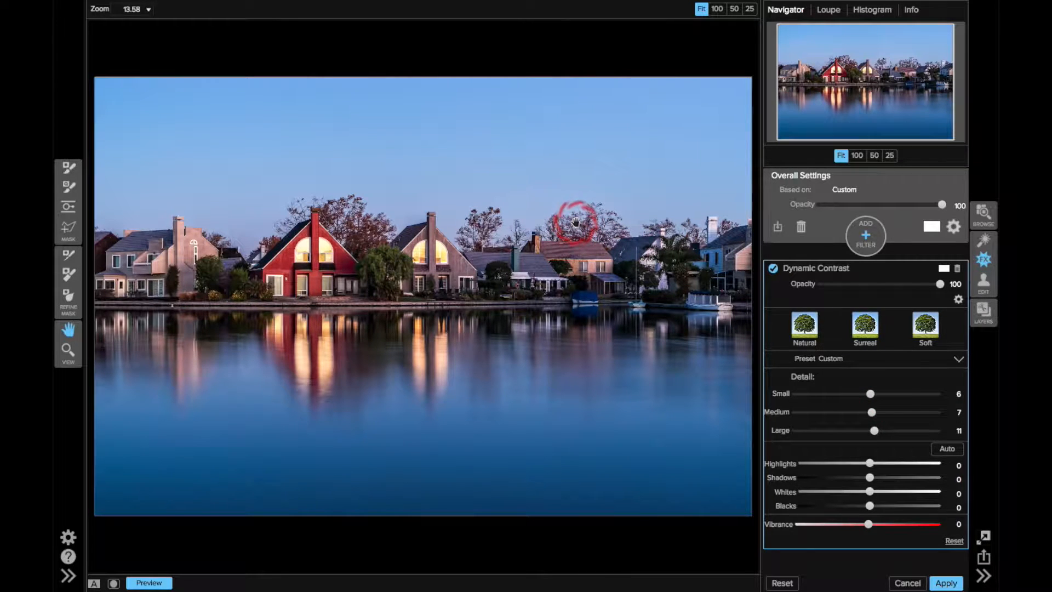
- Add a Color Enhancer filter and set the Red range's saturation to 3
{"action": "left_click", "coordinate": [862, 238]}
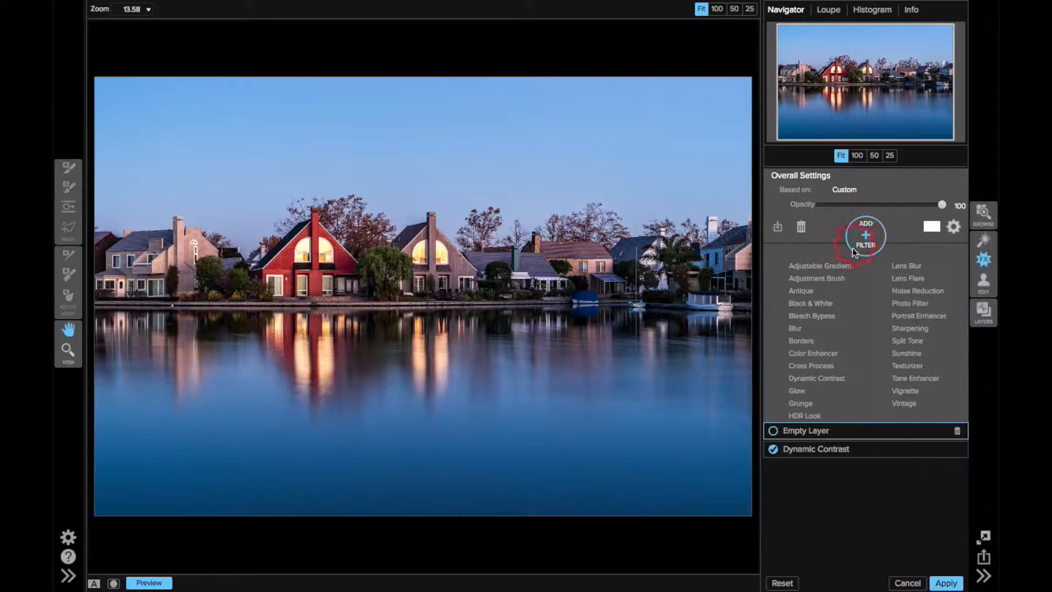
{"action": "left_click", "coordinate": [812, 355]}
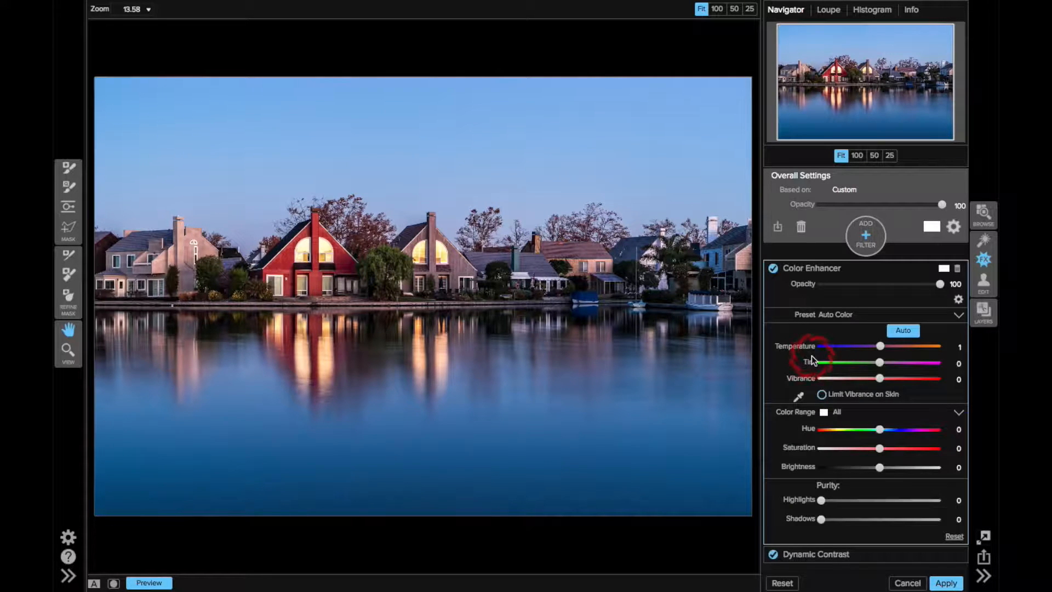
{"action": "left_click", "coordinate": [842, 413]}
{"action": "left_click", "coordinate": [852, 437]}
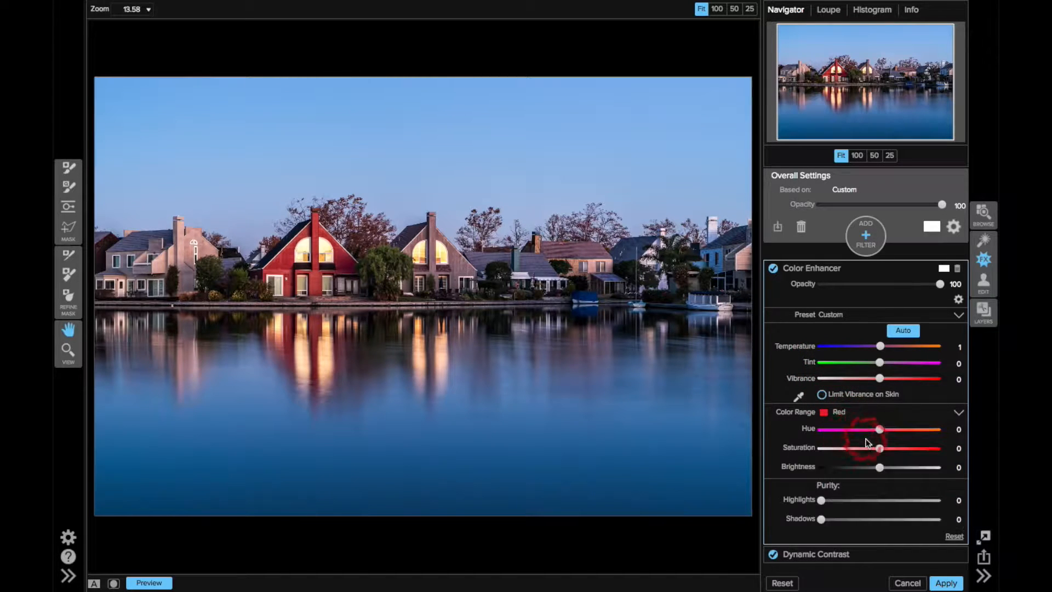
{"action": "left_click_drag", "start_coordinate": [880, 449], "coordinate": [882, 449]}
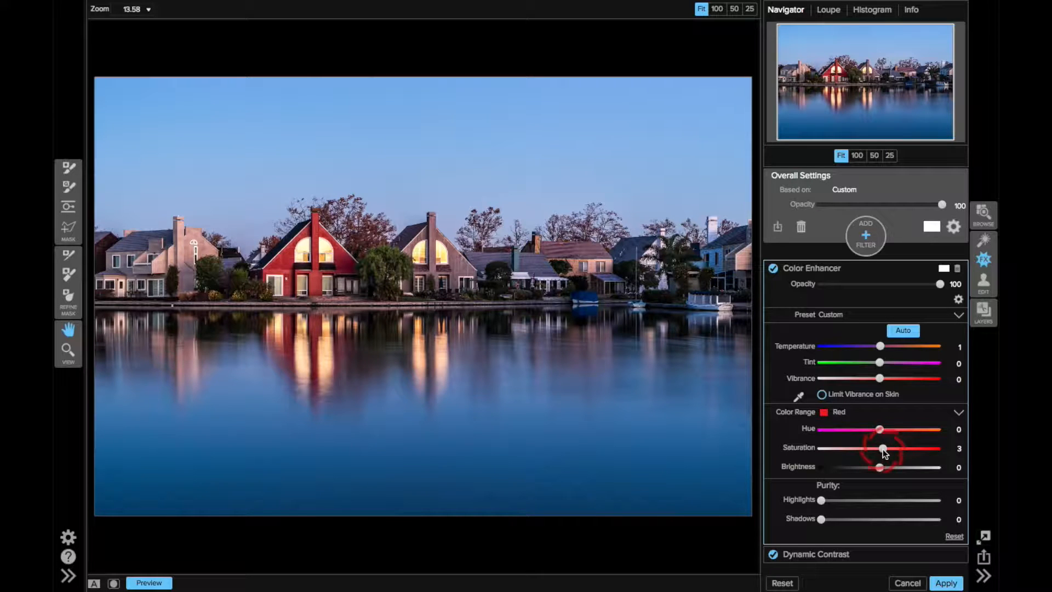
- Set the Color Enhancer's Blue range to saturation 9 and hue 3
{"action": "left_click", "coordinate": [848, 413]}
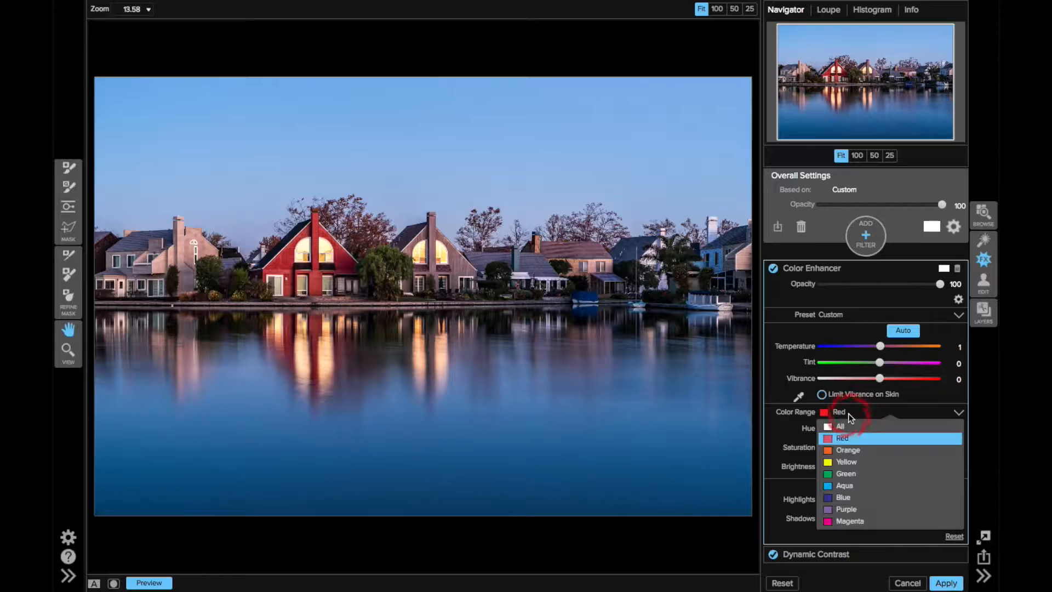
{"action": "left_click", "coordinate": [847, 497]}
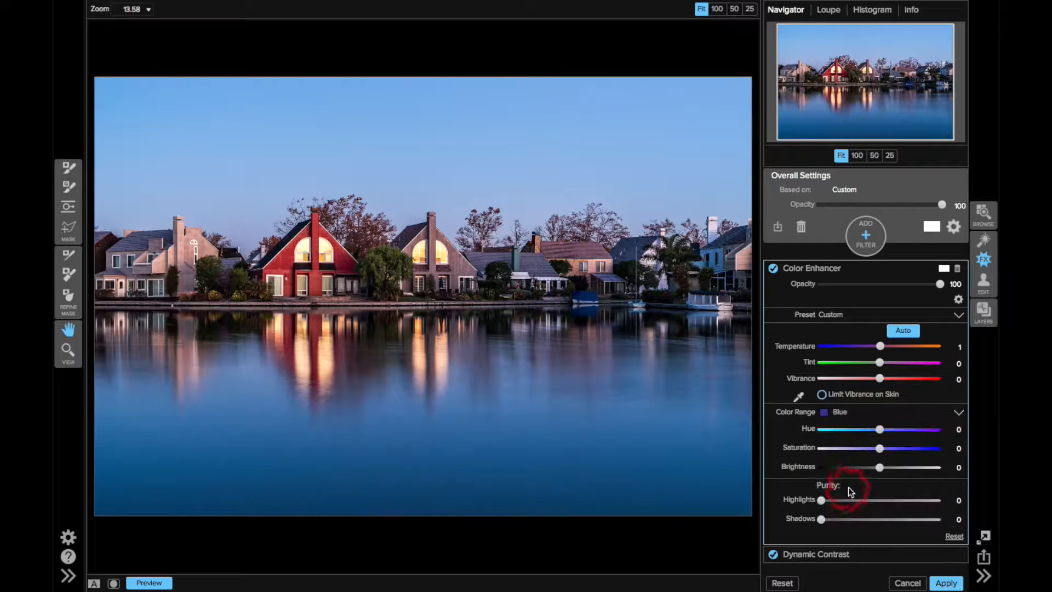
{"action": "left_click_drag", "start_coordinate": [880, 450], "coordinate": [883, 451]}
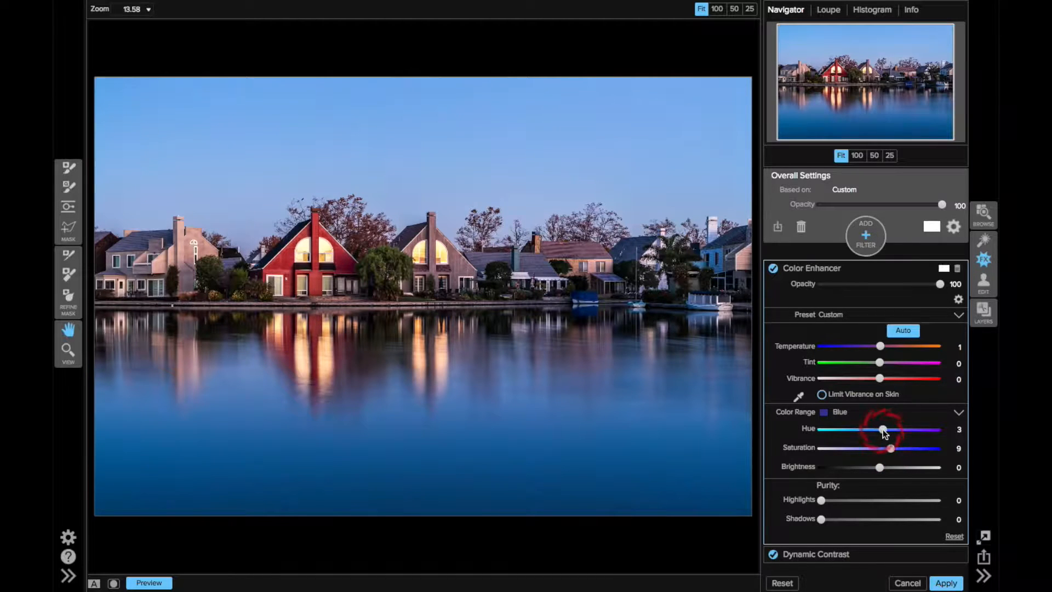
- Try adjusting the Aqua range in the Color Enhancer and reset its hue to 0
{"action": "left_click", "coordinate": [842, 417]}
{"action": "left_click", "coordinate": [873, 468]}
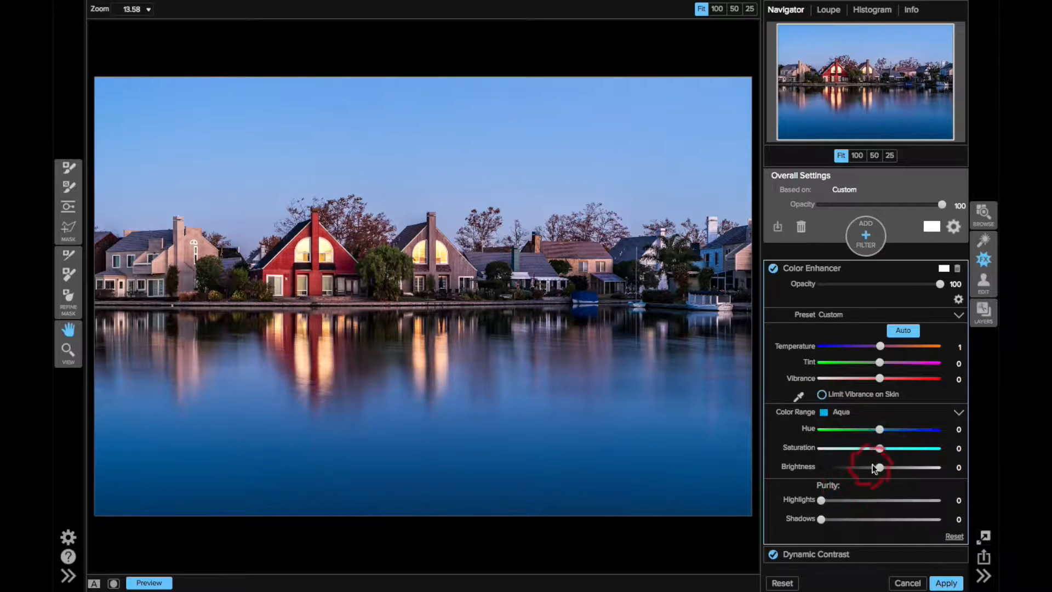
{"action": "double_click", "coordinate": [918, 429]}
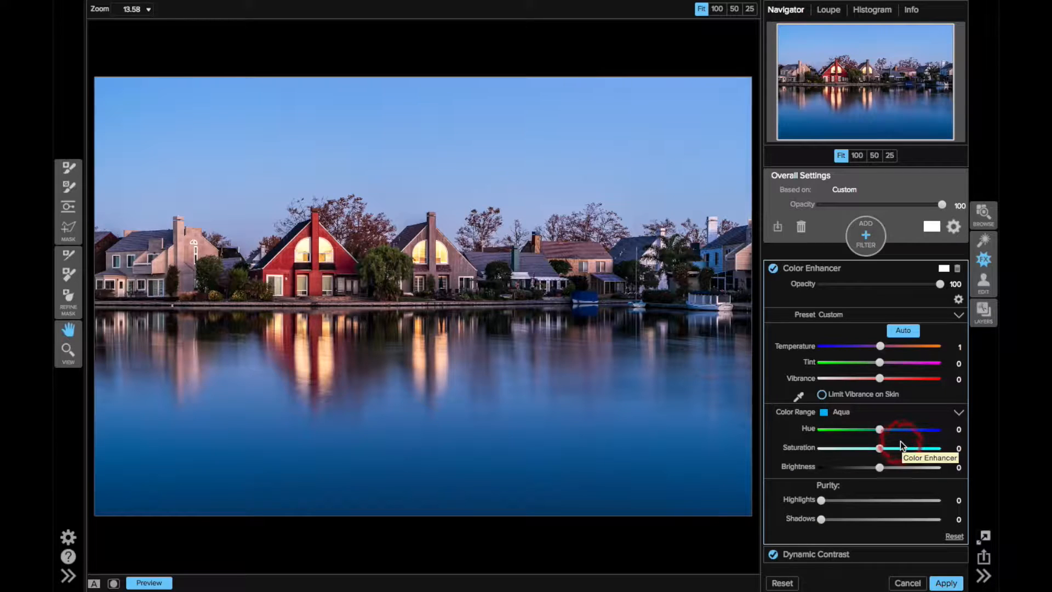
- Add an Adjustable Gradient filter using Darken, set its brightness to -39, and raise the gradient's center line to the houses' roofs
{"action": "left_click", "coordinate": [863, 240]}
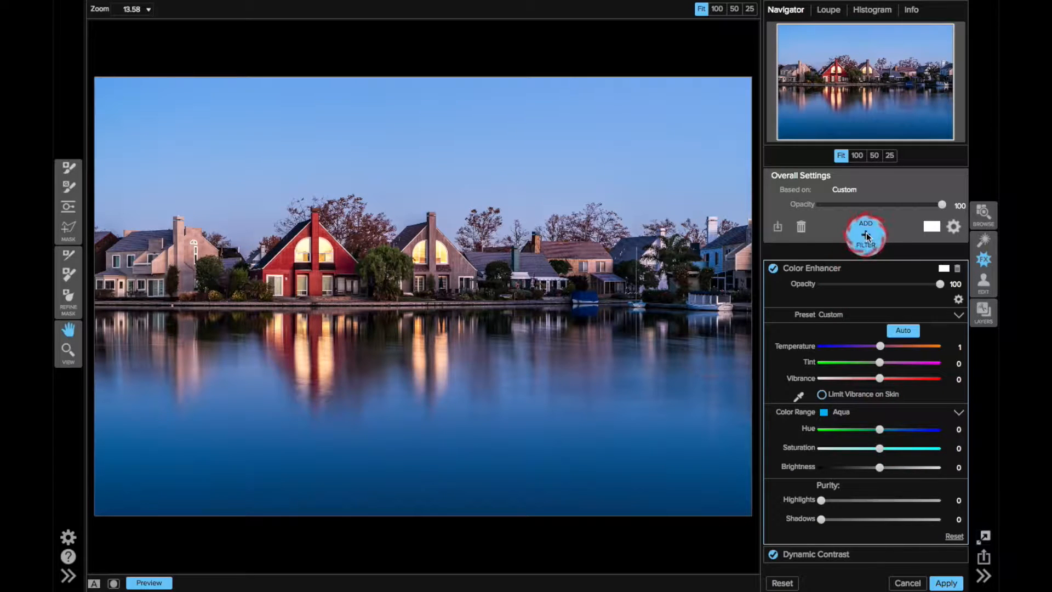
{"action": "left_click", "coordinate": [866, 232]}
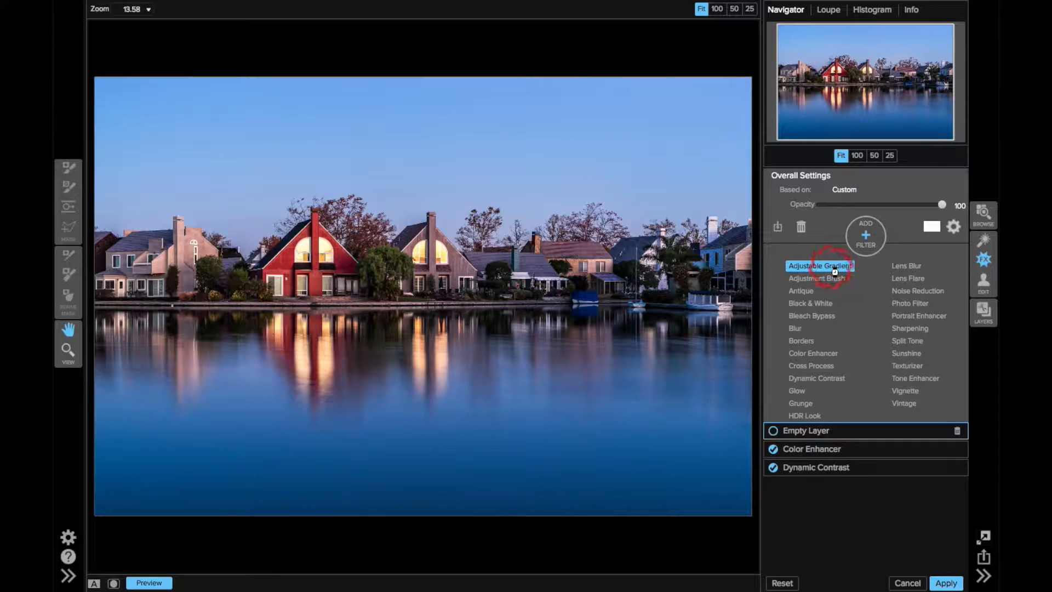
{"action": "left_click", "coordinate": [833, 267]}
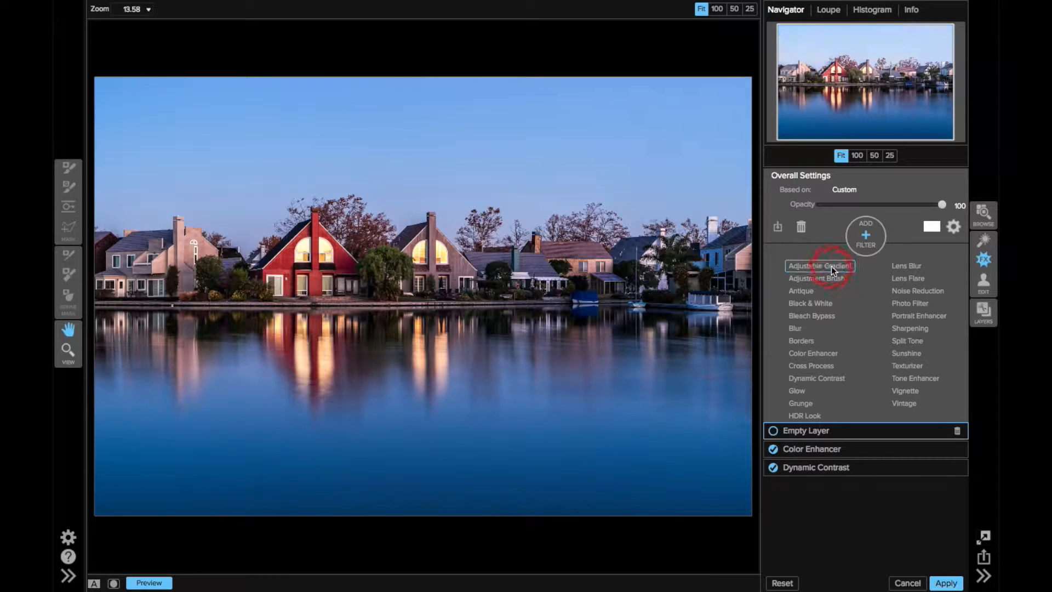
{"action": "left_click", "coordinate": [821, 327]}
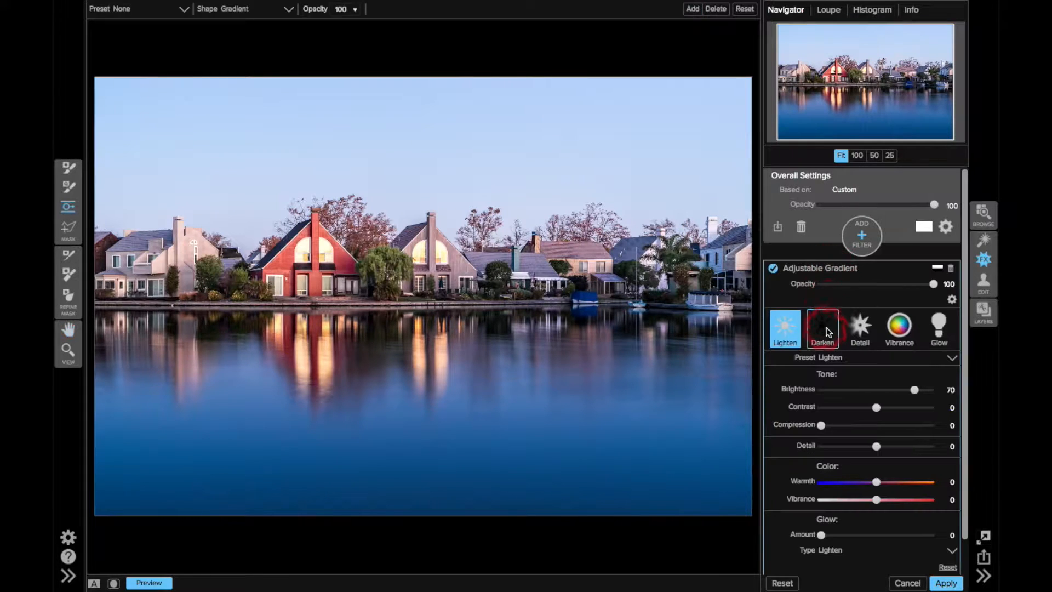
{"action": "left_click", "coordinate": [823, 328]}
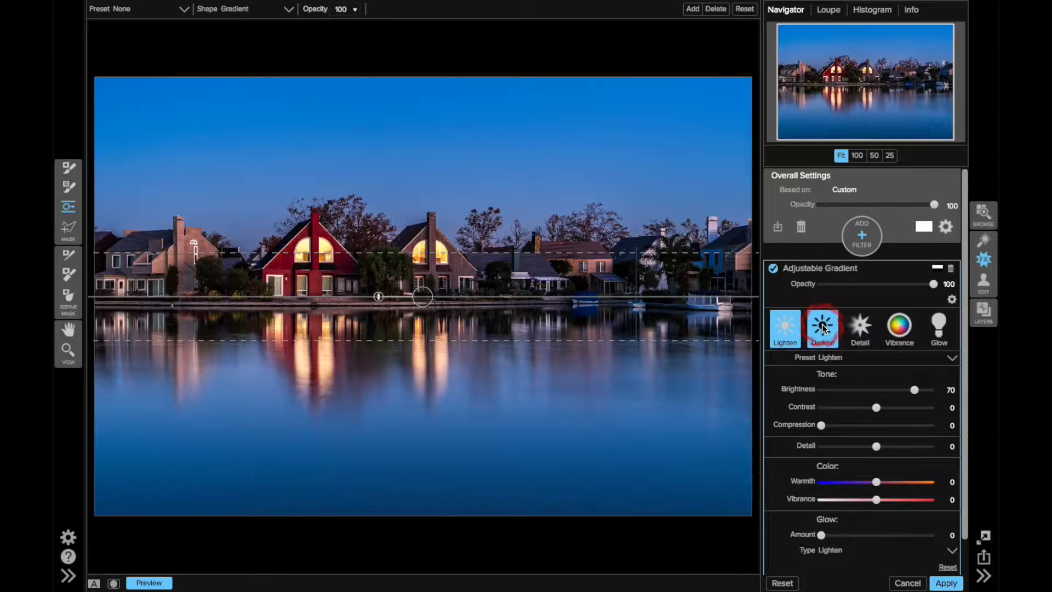
{"action": "left_click", "coordinate": [853, 388]}
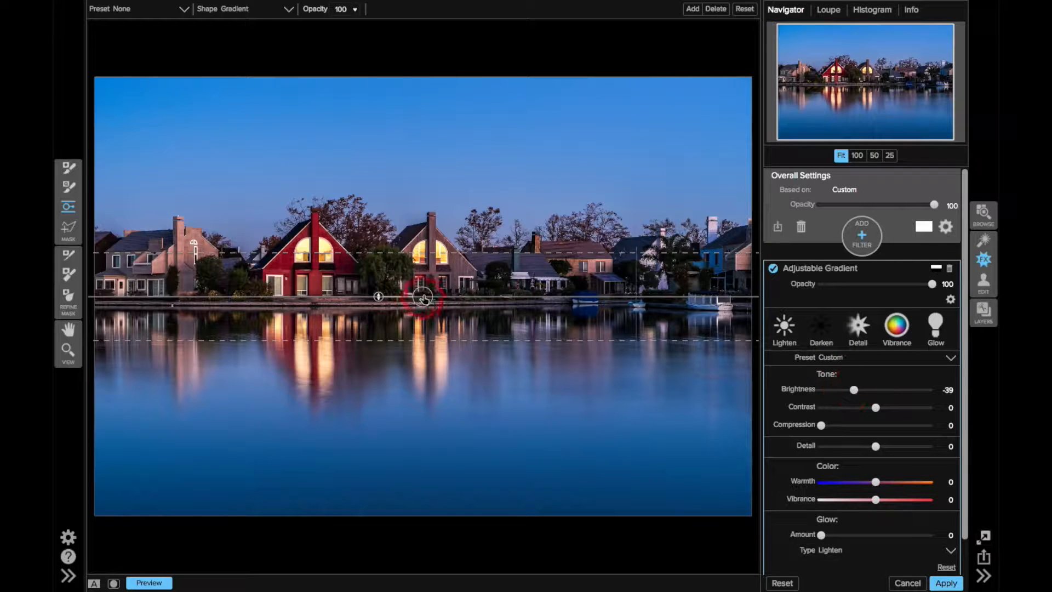
{"action": "left_click_drag", "start_coordinate": [422, 297], "coordinate": [423, 241]}
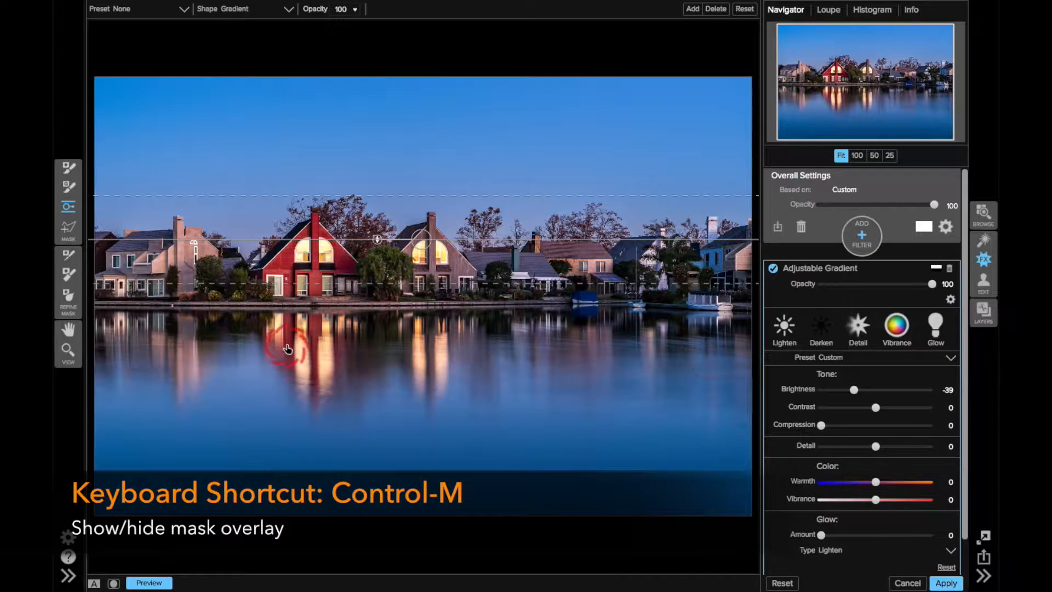
- Show the gradient's mask overlay, paint the darkening out of the house roofs with a size 200, feather 50 brush, and hide the overlay
{"action": "key", "text": "ctrl+m"}
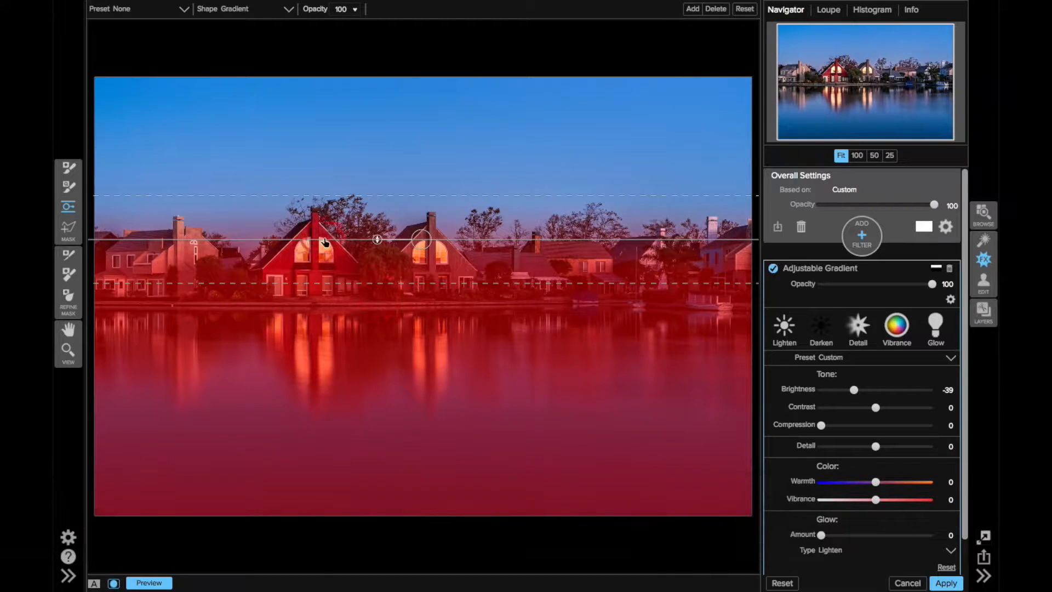
{"action": "left_click", "coordinate": [68, 167]}
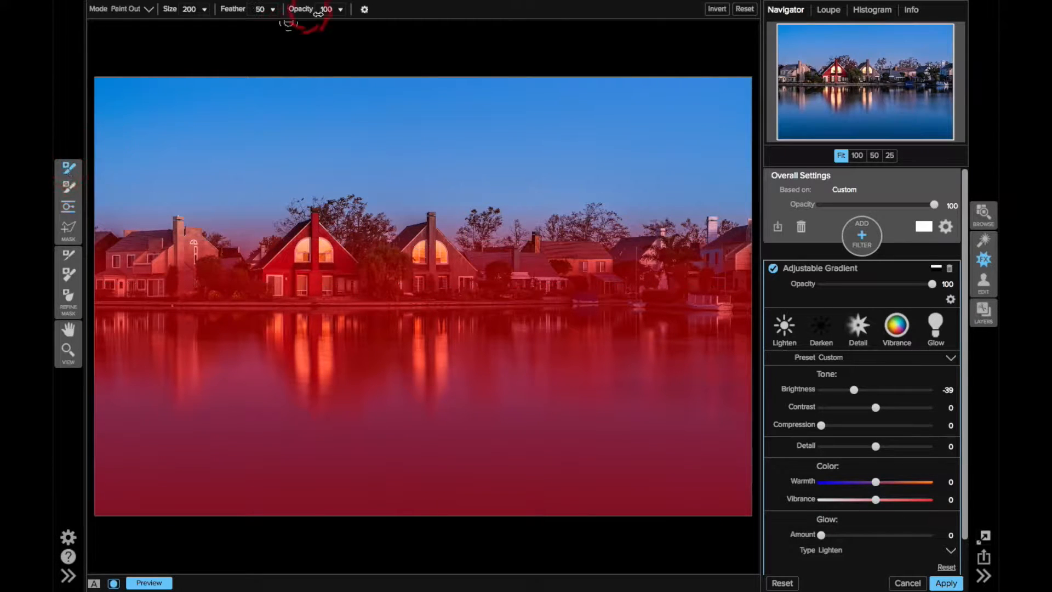
{"action": "left_click", "coordinate": [364, 9]}
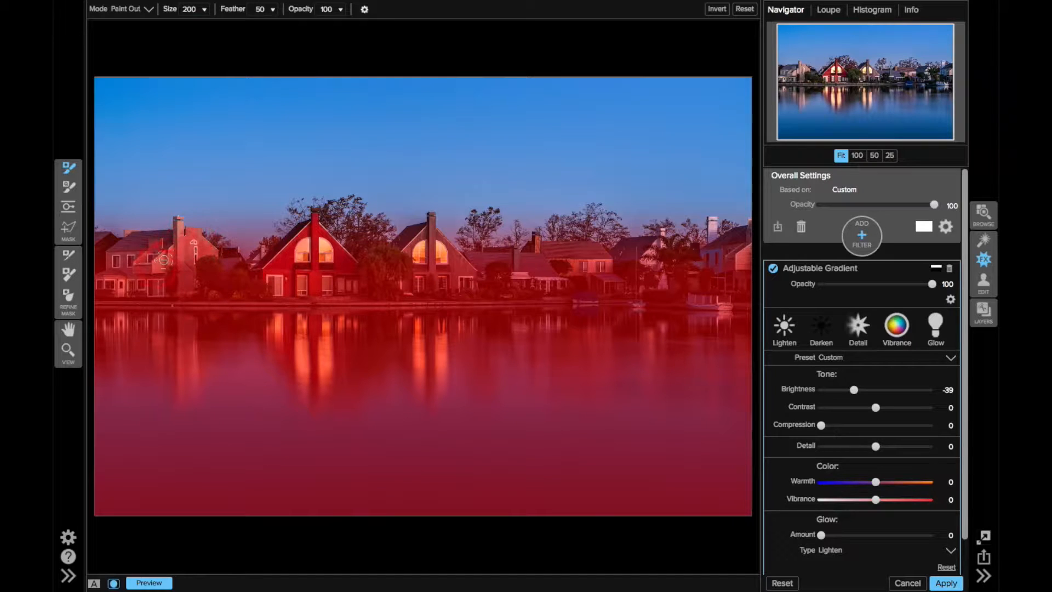
{"action": "left_click_drag", "start_coordinate": [169, 237], "coordinate": [107, 248]}
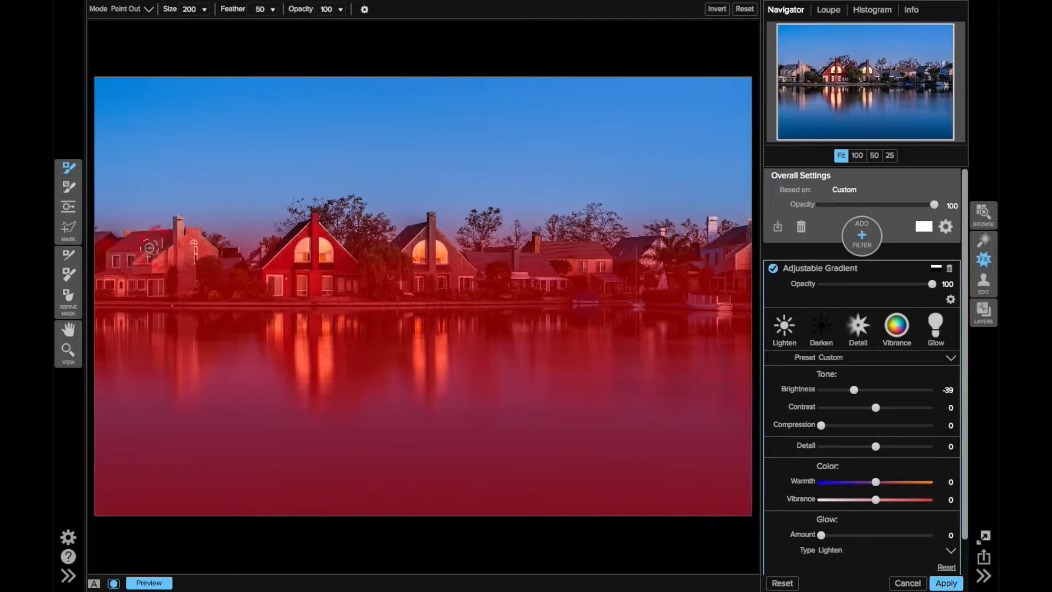
{"action": "mouse_move", "coordinate": [404, 242]}
{"action": "left_mouse_down"}
{"action": "mouse_move", "coordinate": [426, 233]}
{"action": "mouse_move", "coordinate": [451, 251]}
{"action": "left_mouse_up"}
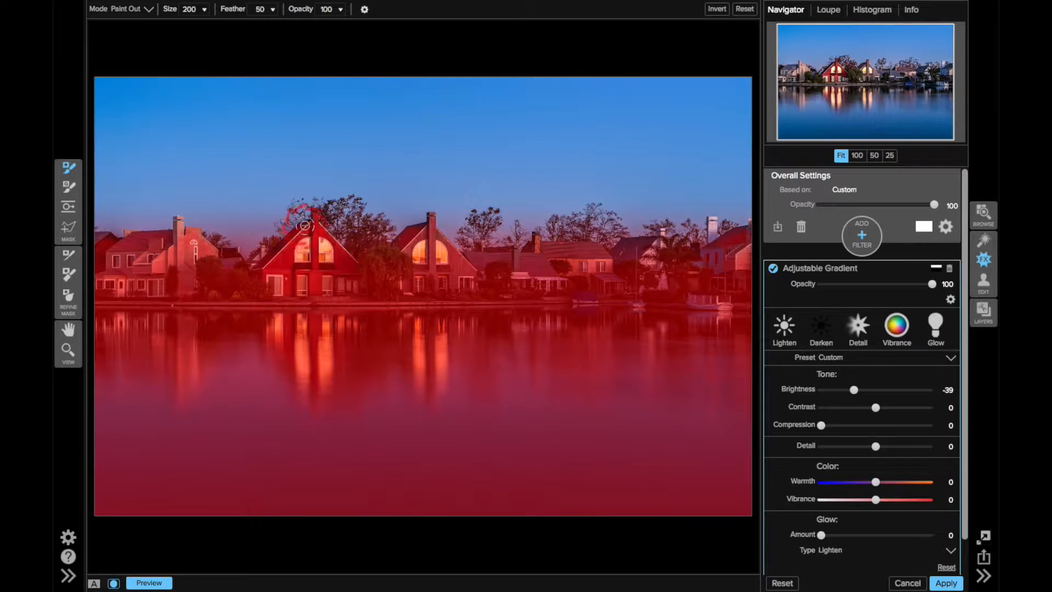
{"action": "left_click_drag", "start_coordinate": [222, 272], "coordinate": [178, 221]}
{"action": "key", "text": "o"}
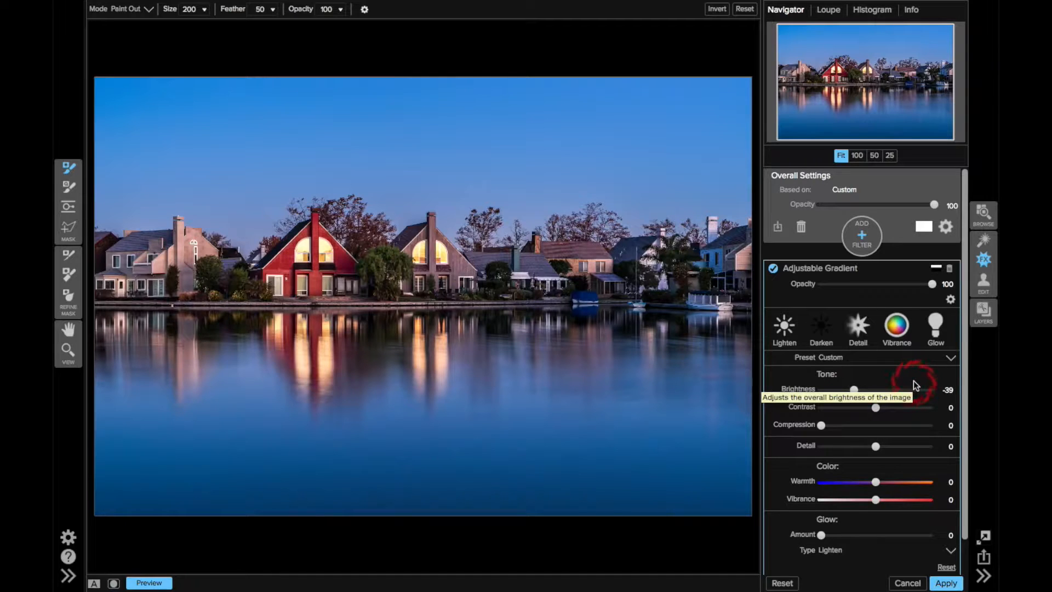
- Add a Vignette filter, set its brightness to -32 and feather to 67, and compare the photo using the preview toggle
{"action": "left_click", "coordinate": [861, 231]}
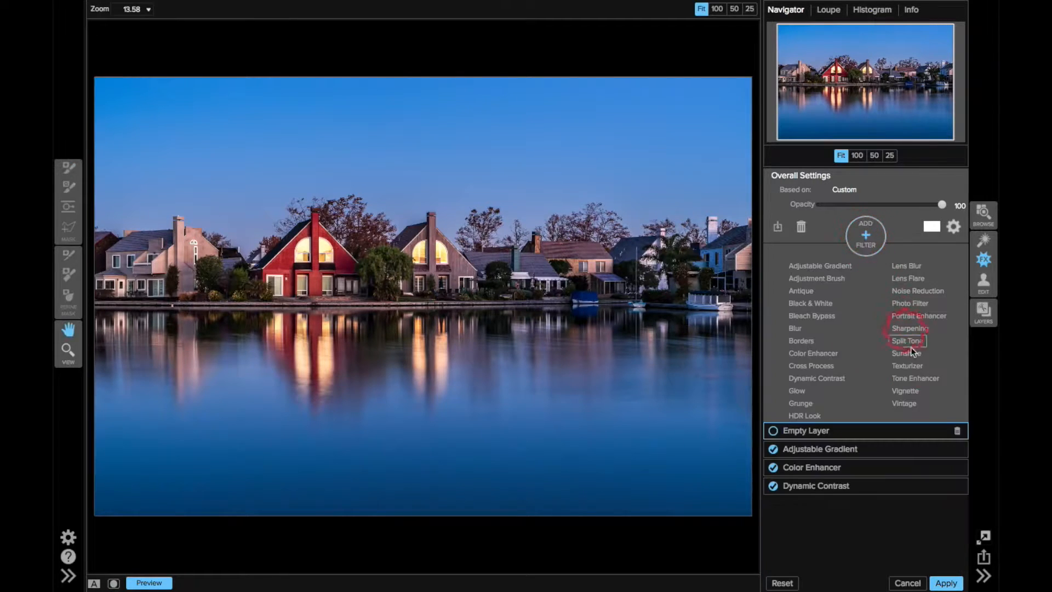
{"action": "left_click", "coordinate": [904, 390]}
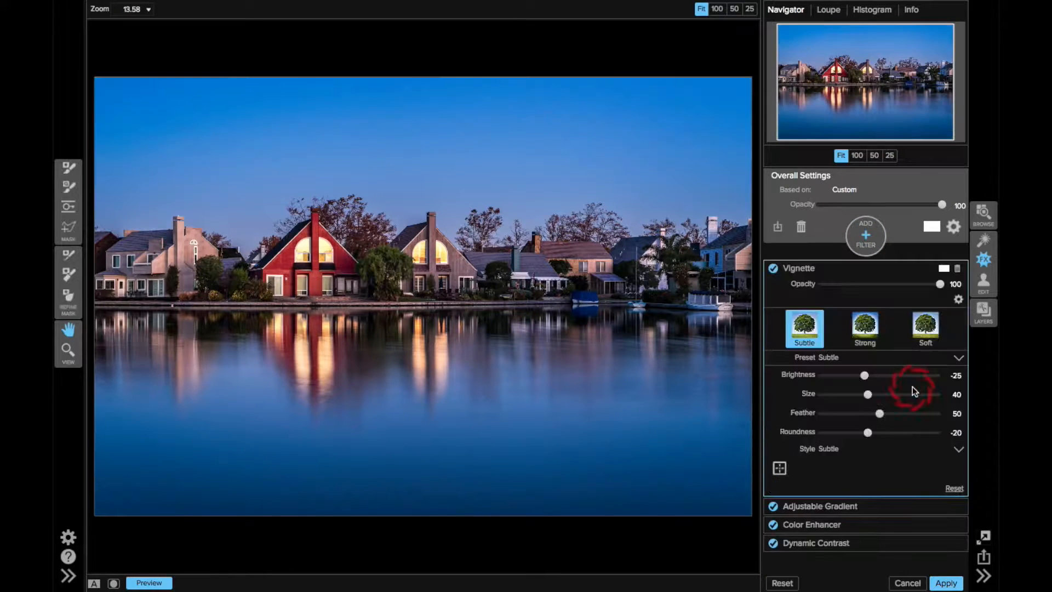
{"action": "left_click", "coordinate": [865, 375]}
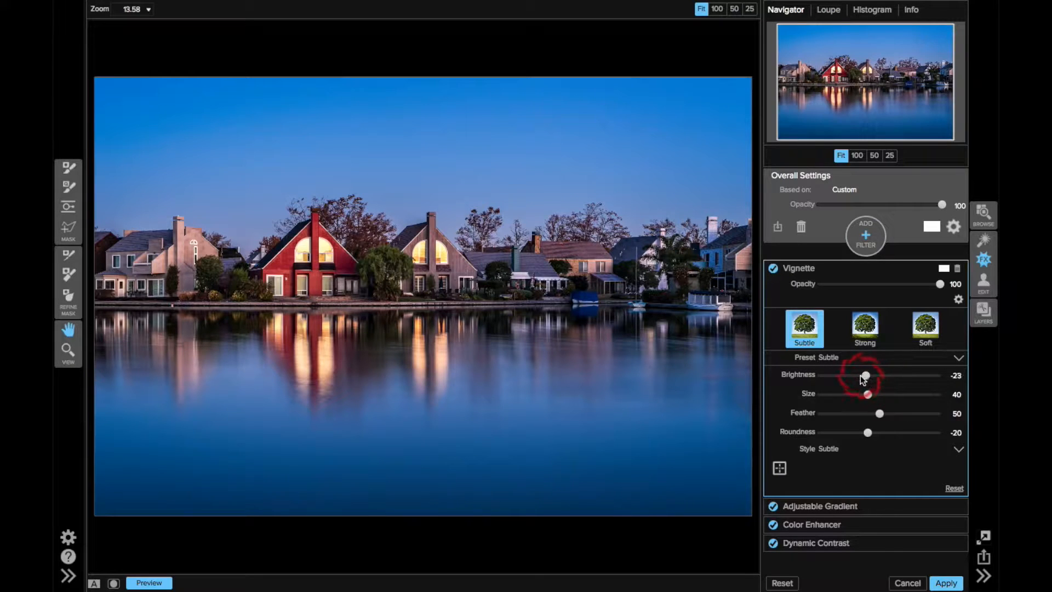
{"action": "left_click_drag", "start_coordinate": [858, 378], "coordinate": [824, 414]}
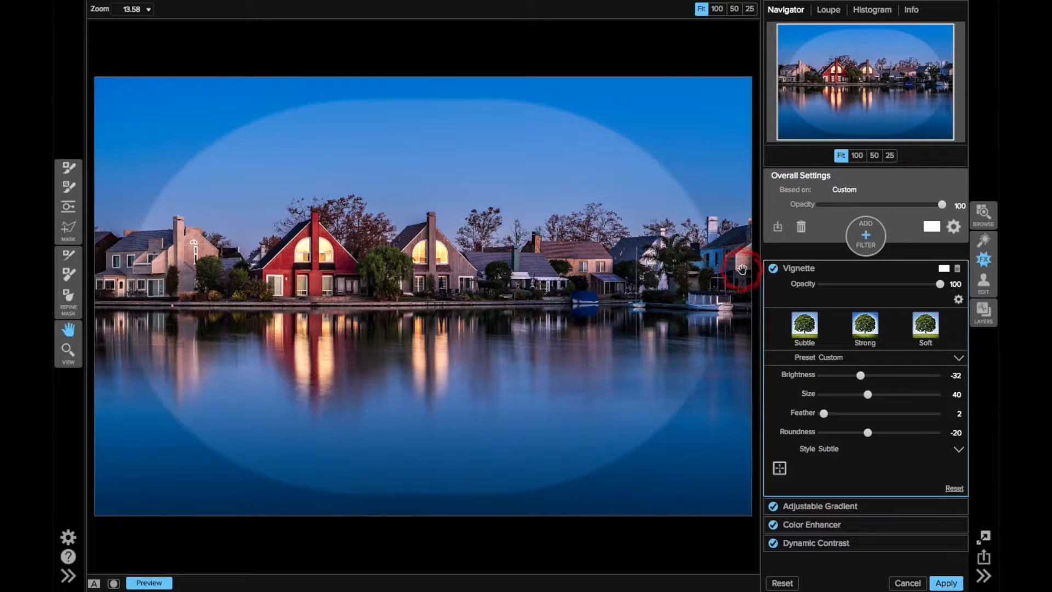
{"action": "left_click", "coordinate": [898, 413]}
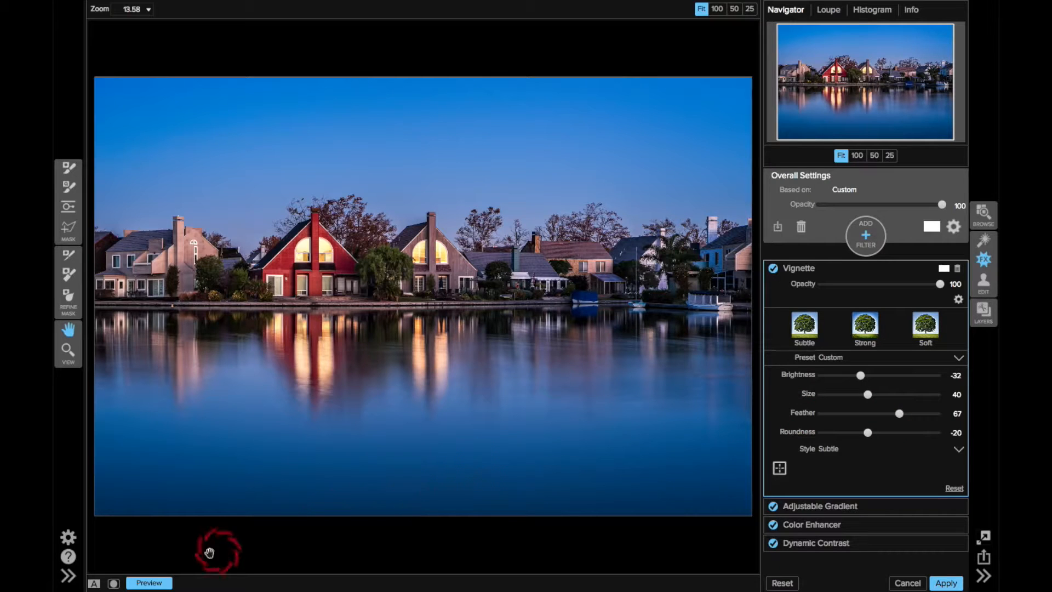
{"action": "left_click", "coordinate": [163, 582]}
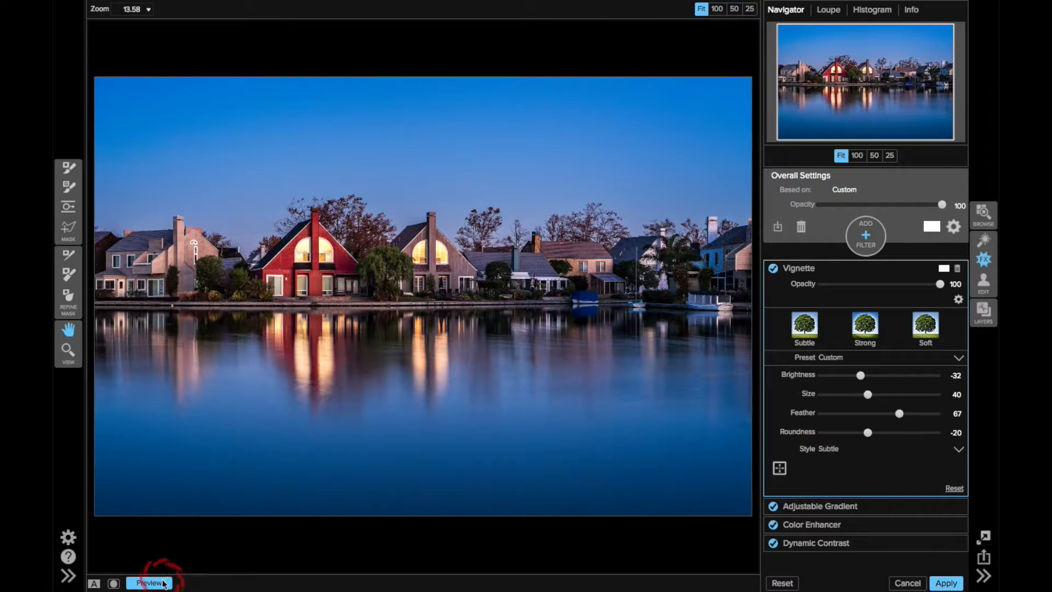